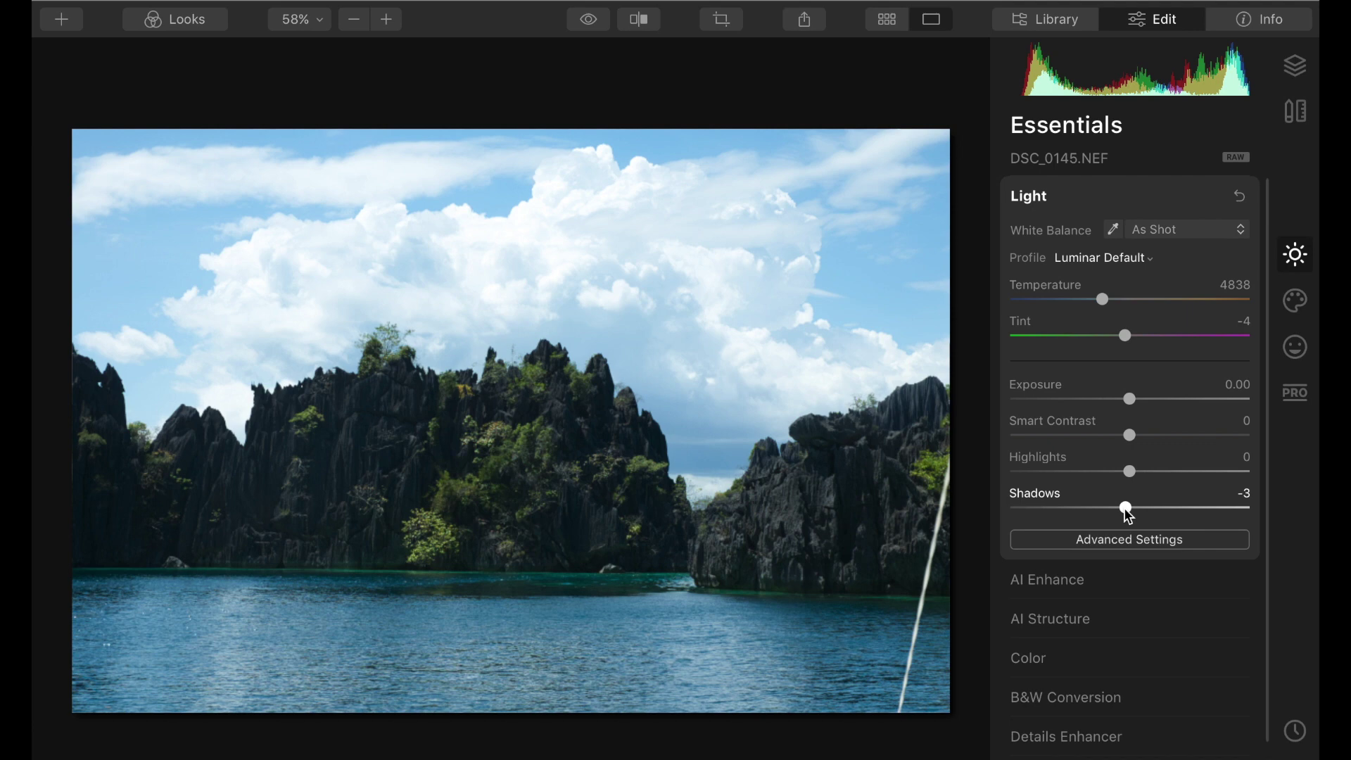
Set the lagoon photo's Light to Shadows 68, Smart Contrast 25 and Highlights -100.
drag(1128, 516, 1211, 507)
click(1159, 435)
drag(1128, 472, 954, 507)
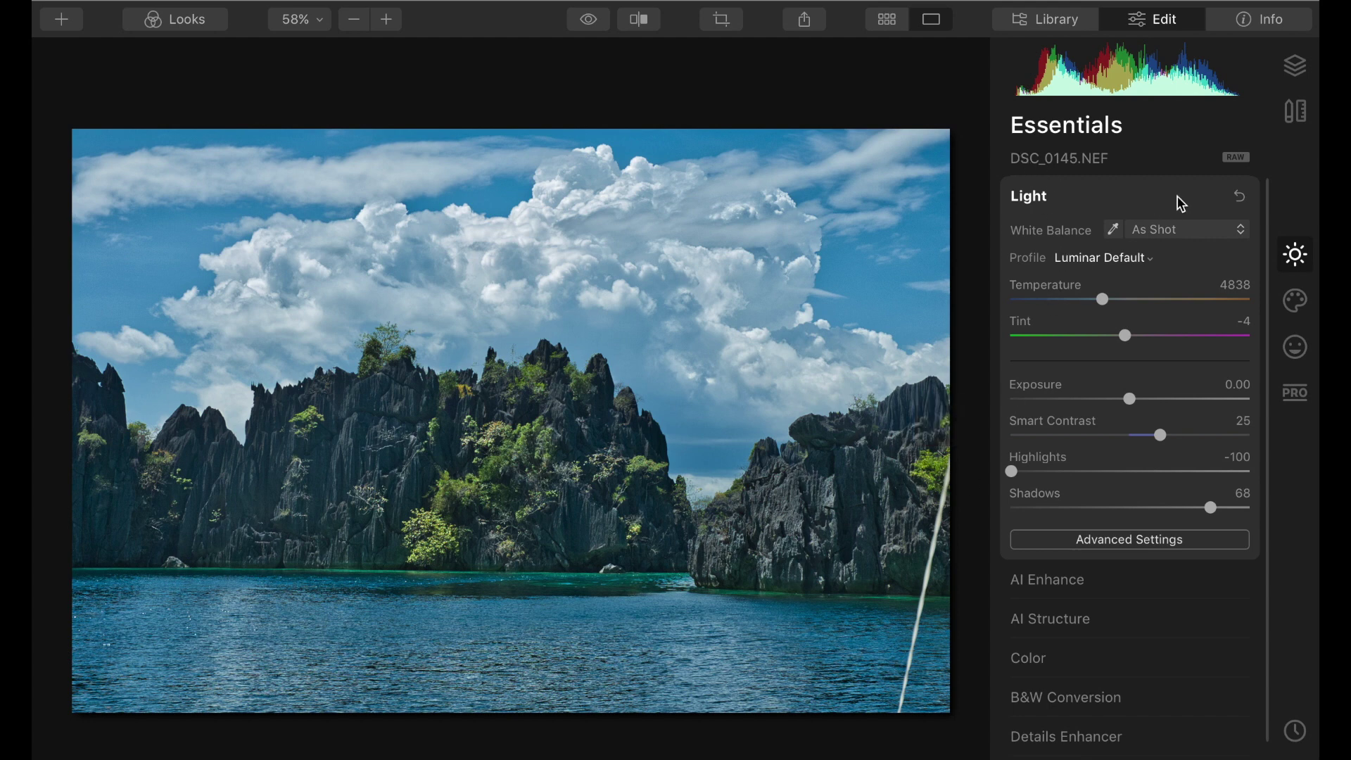
click(1291, 121)
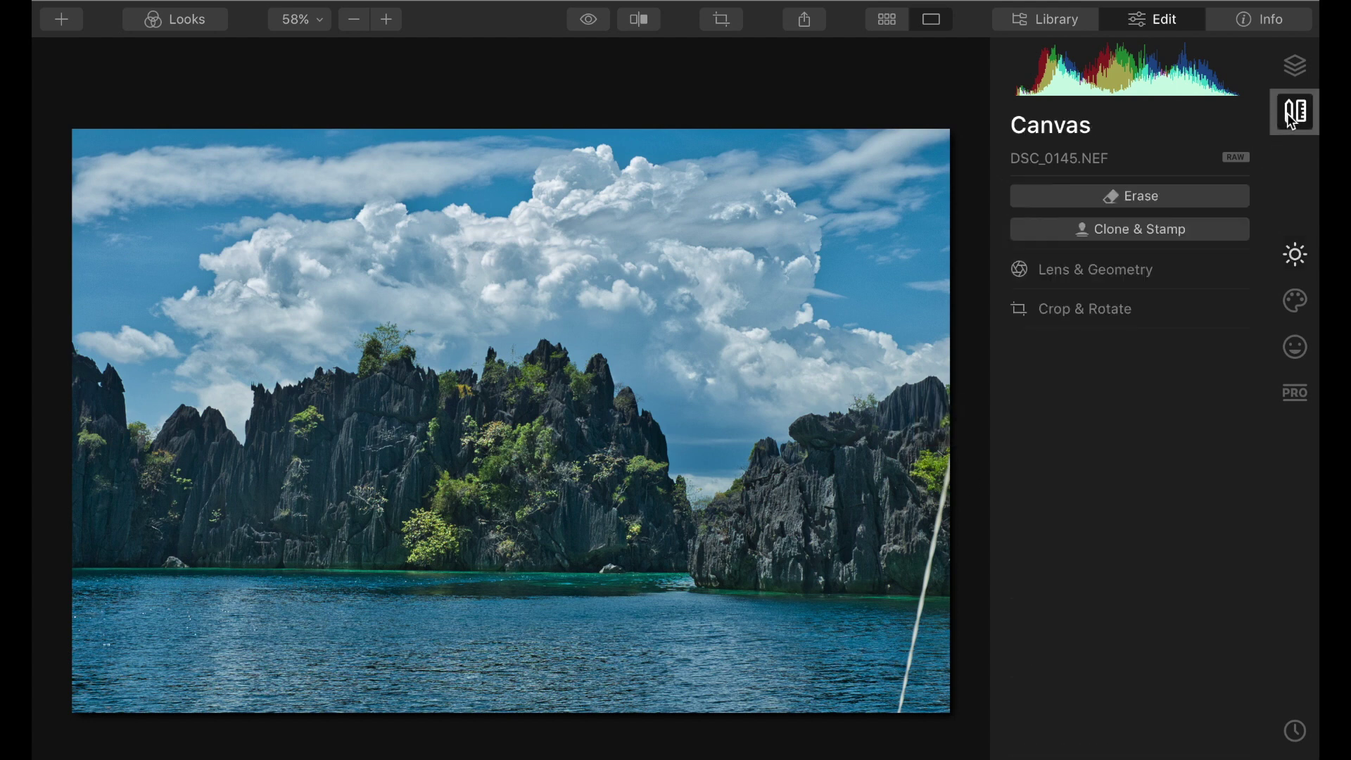
Dehaze the pedal-boat photo and pull back the kayak photo's Highlights.
click(1143, 197)
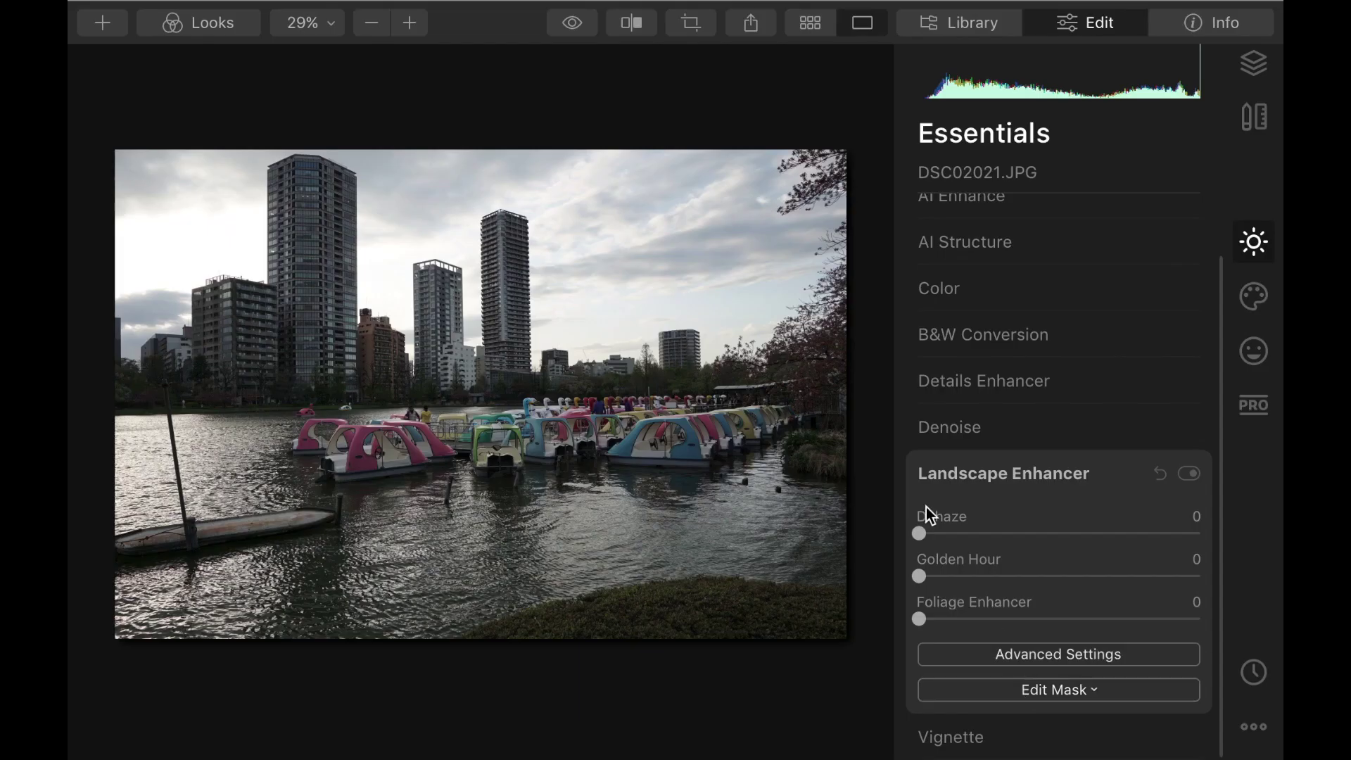
mouse_move(921, 533)
mouse_down()
mouse_move(1191, 531)
mouse_move(1028, 531)
mouse_move(1237, 551)
mouse_move(1010, 558)
mouse_move(1282, 579)
mouse_move(889, 543)
mouse_move(1264, 547)
mouse_move(913, 540)
mouse_move(1250, 574)
mouse_move(924, 519)
mouse_up()
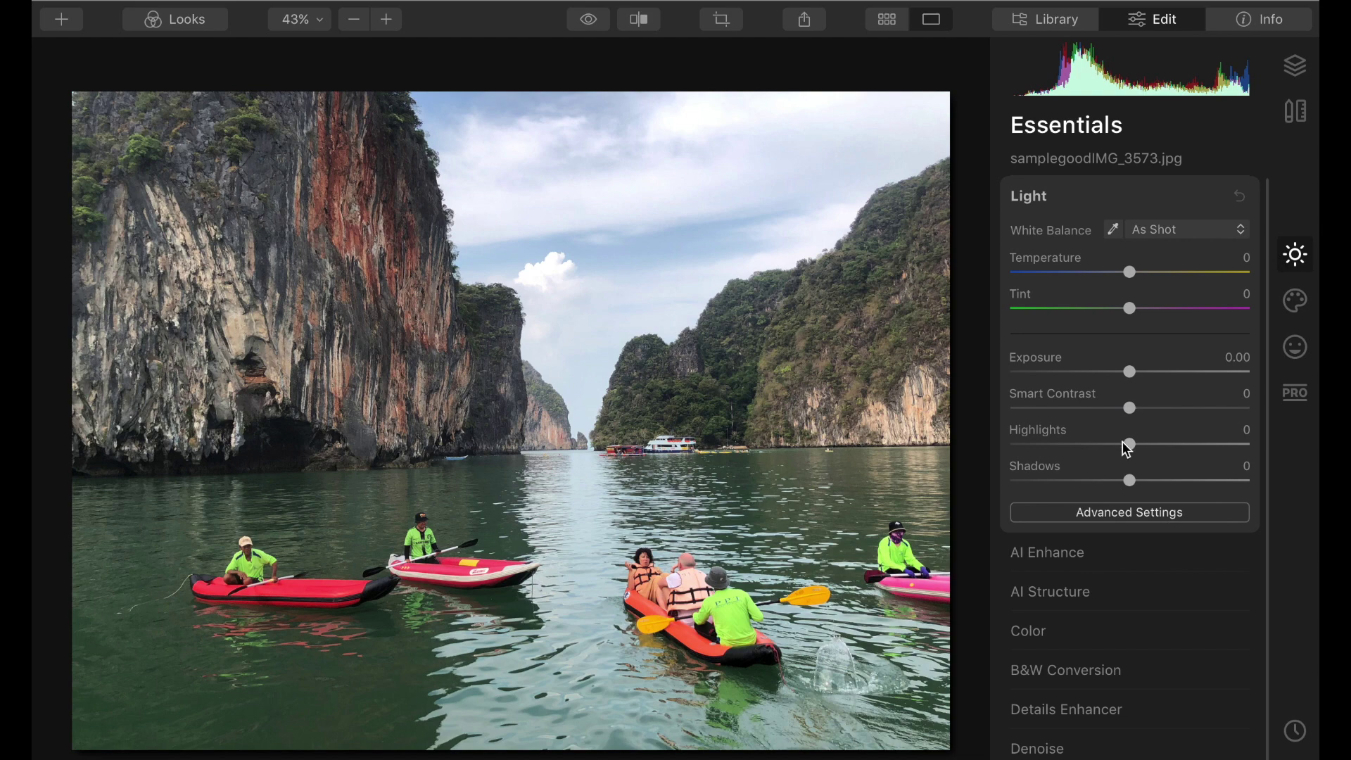
mouse_move(1126, 445)
mouse_down()
mouse_move(986, 445)
mouse_move(1133, 450)
mouse_up()
Set Landscape Enhancer Dehaze to 46 on the kayak photo.
scroll(1099, 651, down, 1)
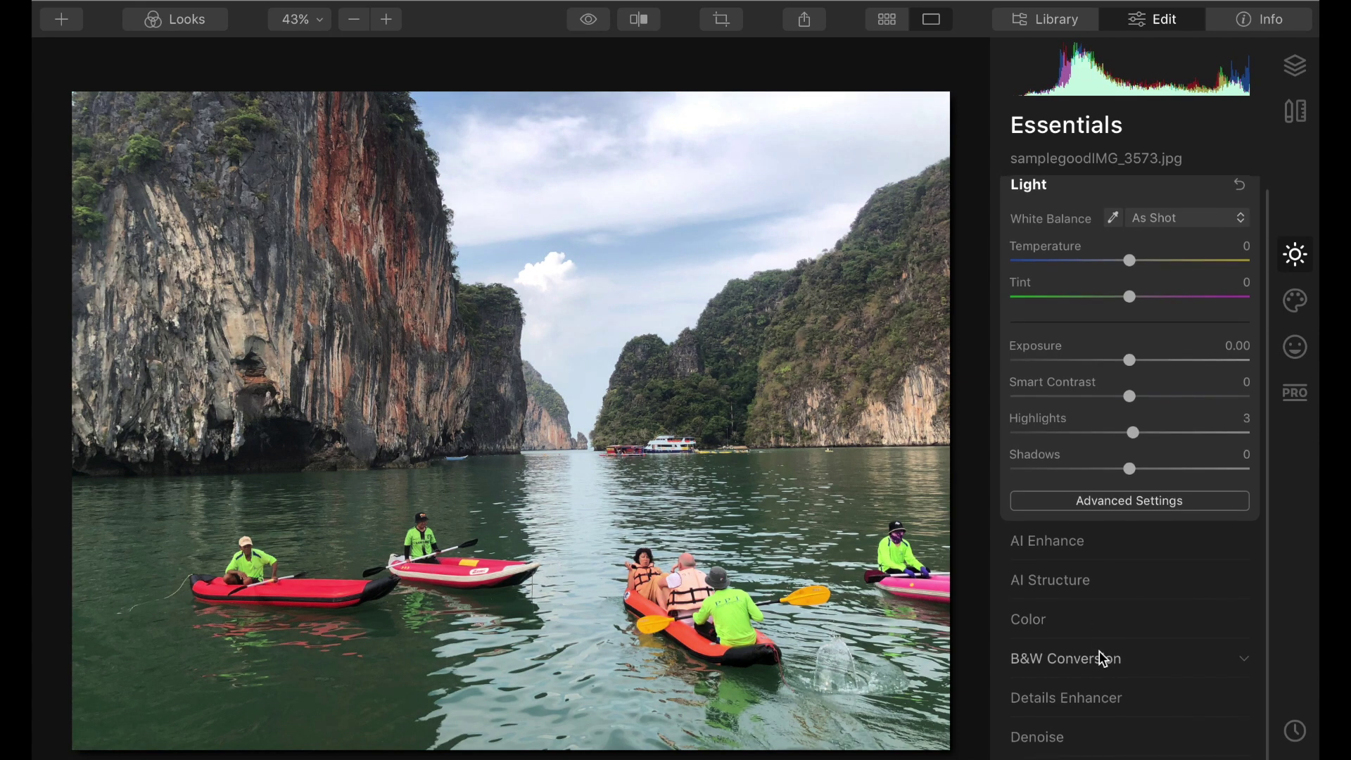
scroll(1103, 654, down, 2)
scroll(1102, 661, up, 1)
click(1087, 741)
mouse_move(1011, 520)
mouse_down()
mouse_move(1125, 533)
mouse_move(1013, 537)
mouse_move(1121, 540)
mouse_up()
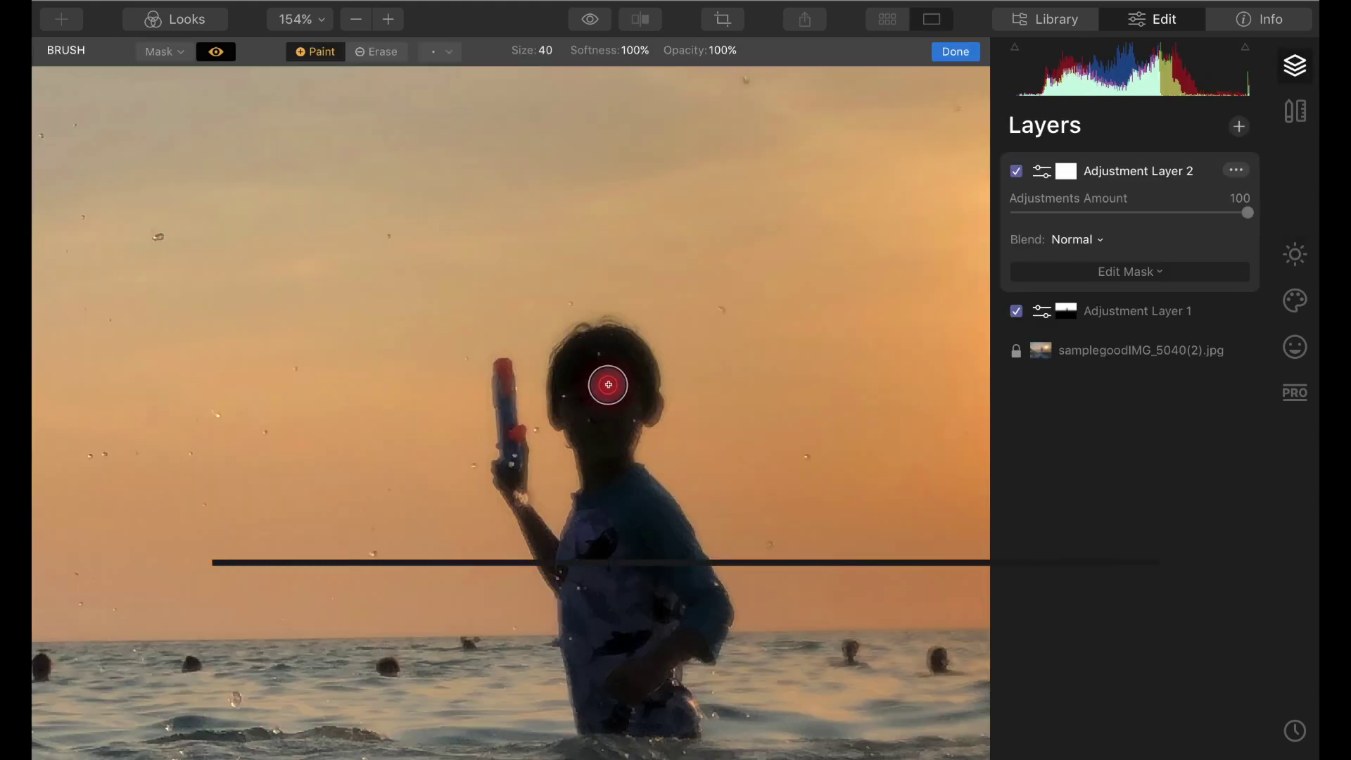
Brush the Adjustment Layer 2 mask over the child's head in the sunset photo.
mouse_move(613, 365)
mouse_down()
mouse_move(576, 377)
mouse_move(611, 396)
mouse_move(633, 380)
mouse_move(616, 392)
mouse_move(606, 467)
mouse_move(595, 398)
mouse_move(620, 480)
mouse_move(687, 566)
mouse_move(629, 483)
mouse_move(648, 530)
mouse_move(635, 580)
mouse_move(618, 502)
mouse_move(597, 523)
mouse_move(601, 497)
mouse_move(590, 522)
mouse_move(604, 582)
mouse_move(649, 550)
mouse_move(655, 575)
mouse_move(612, 538)
mouse_move(617, 592)
mouse_move(698, 595)
mouse_move(692, 569)
mouse_move(706, 615)
mouse_move(679, 636)
mouse_move(633, 601)
mouse_move(616, 623)
mouse_move(604, 580)
mouse_move(651, 605)
mouse_up()
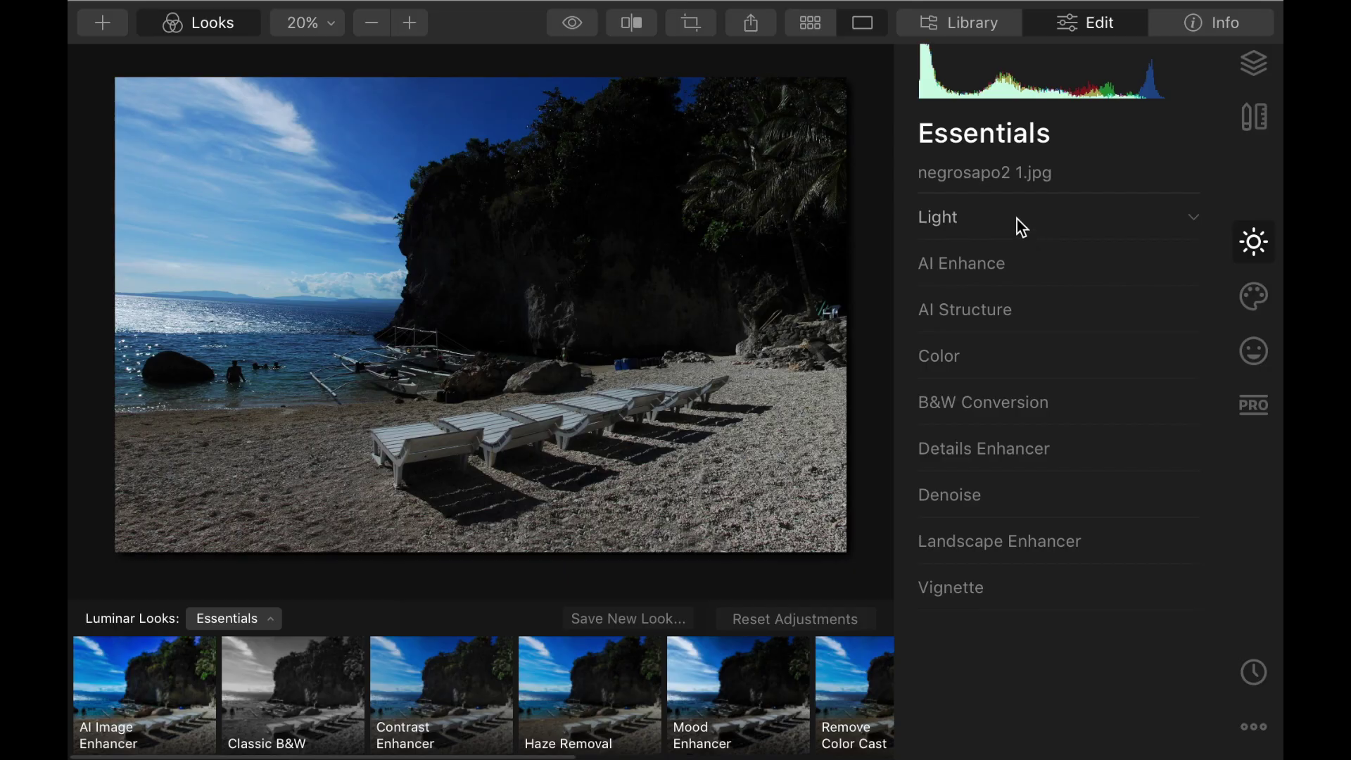
Raise the beach photo's Shadows to 100 and lower Smart Contrast to -24.
click(1016, 219)
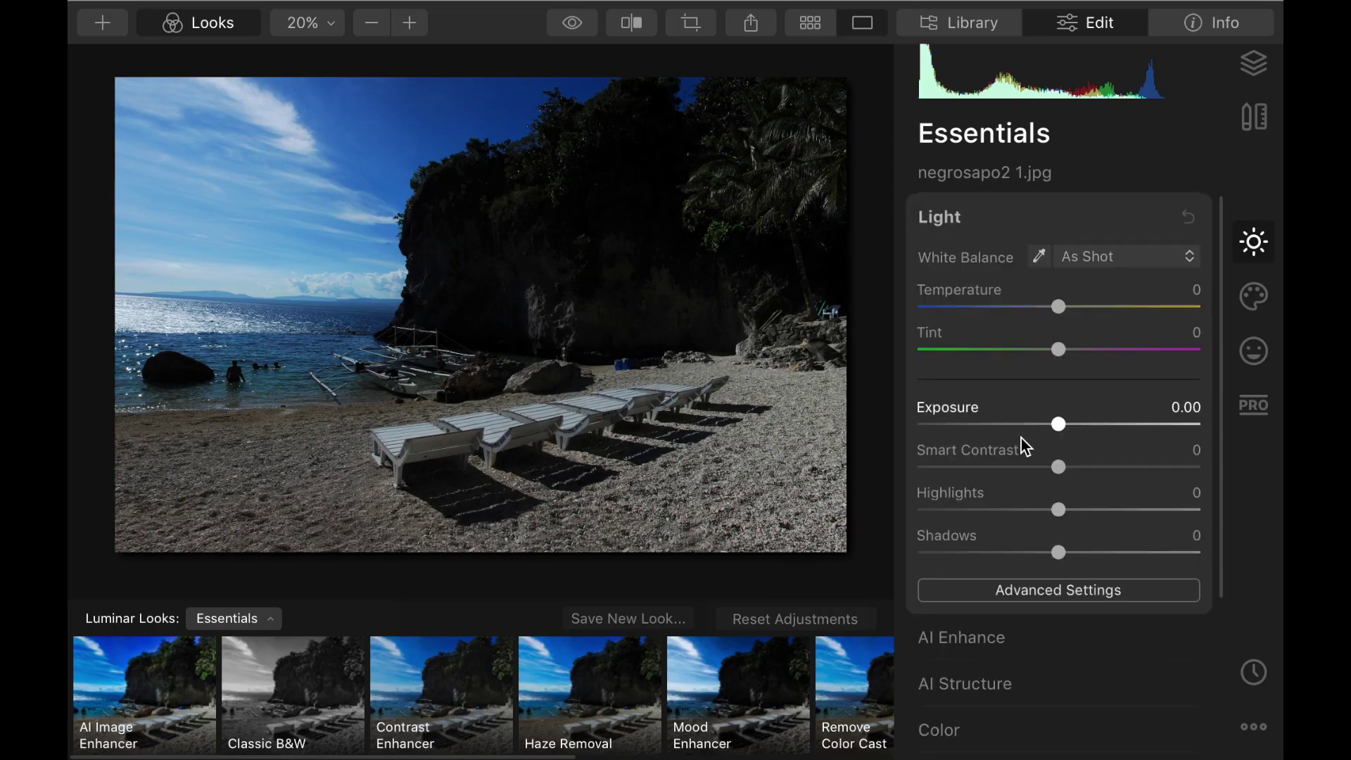
drag(1058, 552, 1266, 563)
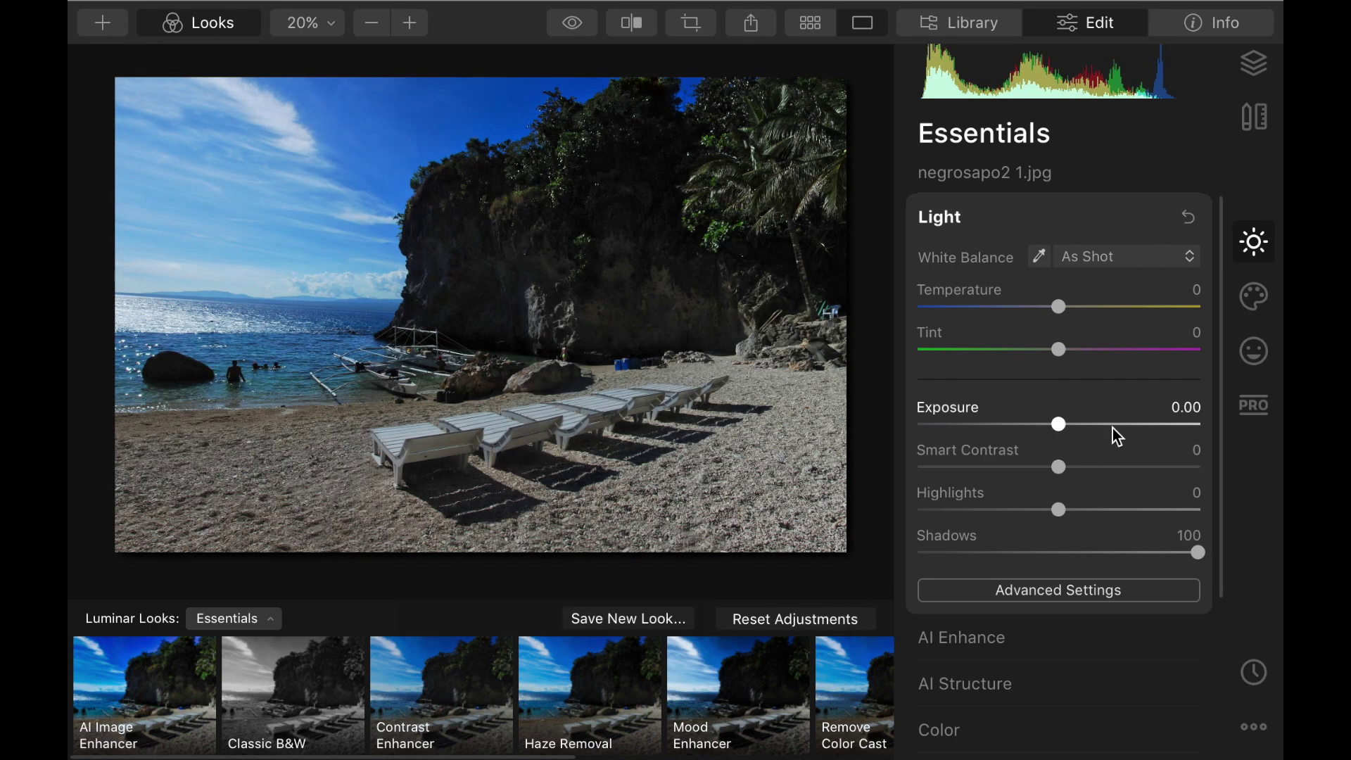
drag(1061, 472, 1027, 476)
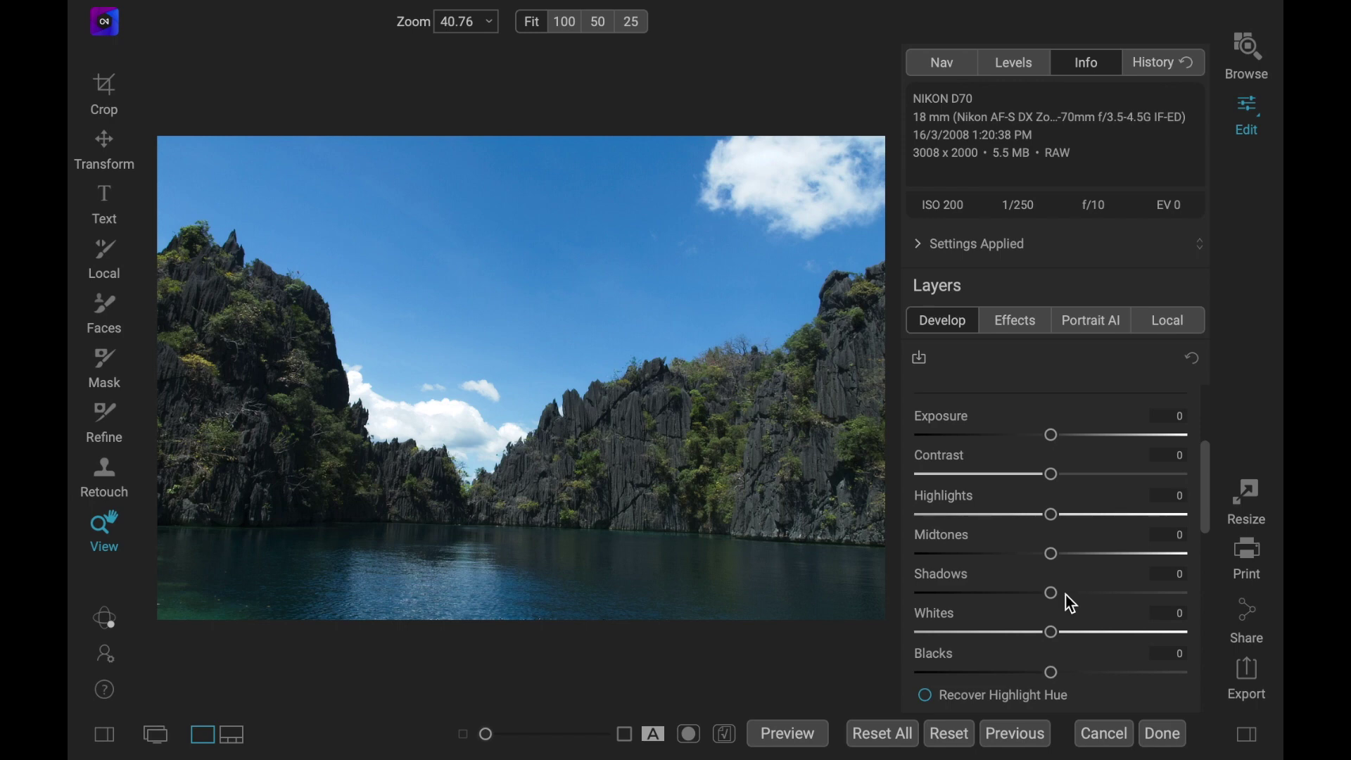
Lift the lagoon raw photo's Develop Shadows to about 40.
drag(1065, 596, 1097, 590)
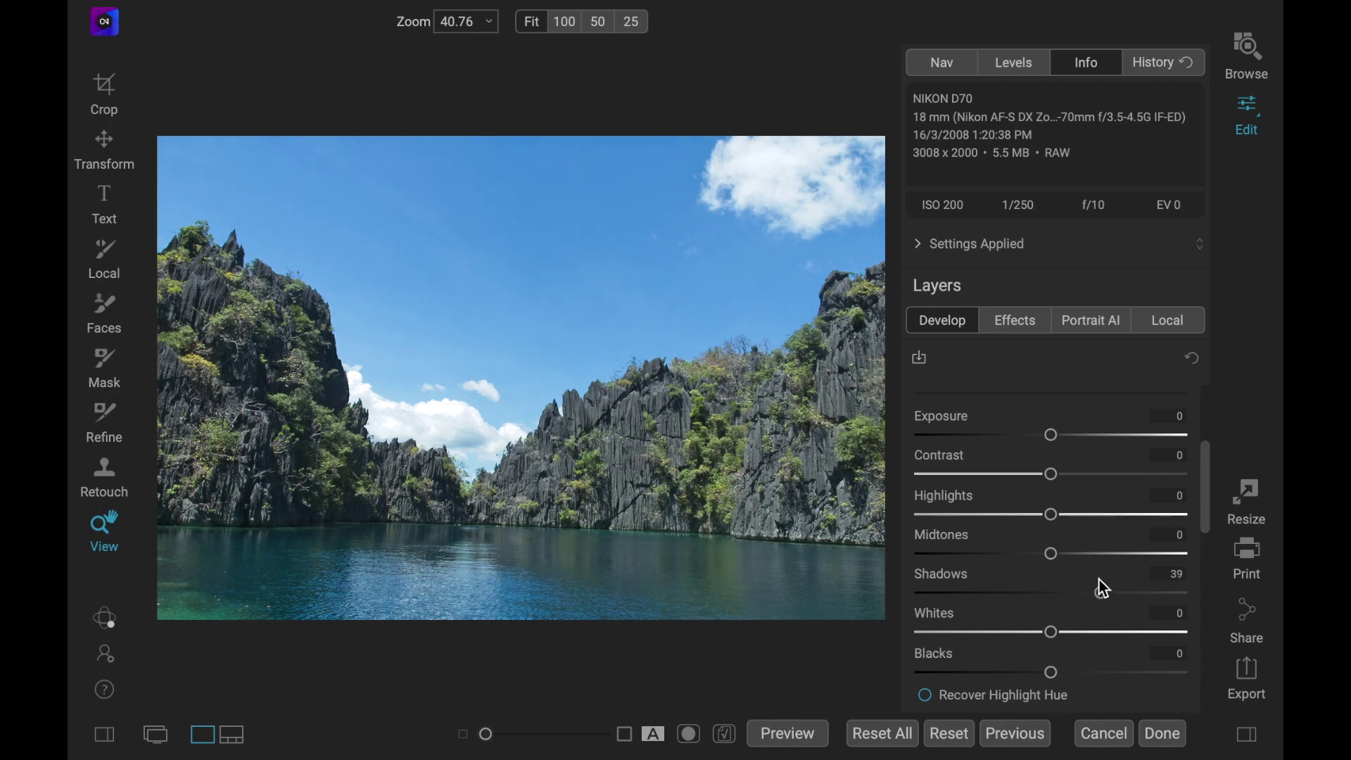
drag(1099, 580, 1101, 579)
Set Haze -30 and Structure 21 on the lagoon photo, comparing against the original.
scroll(1100, 580, down, 3)
drag(1052, 640, 1012, 644)
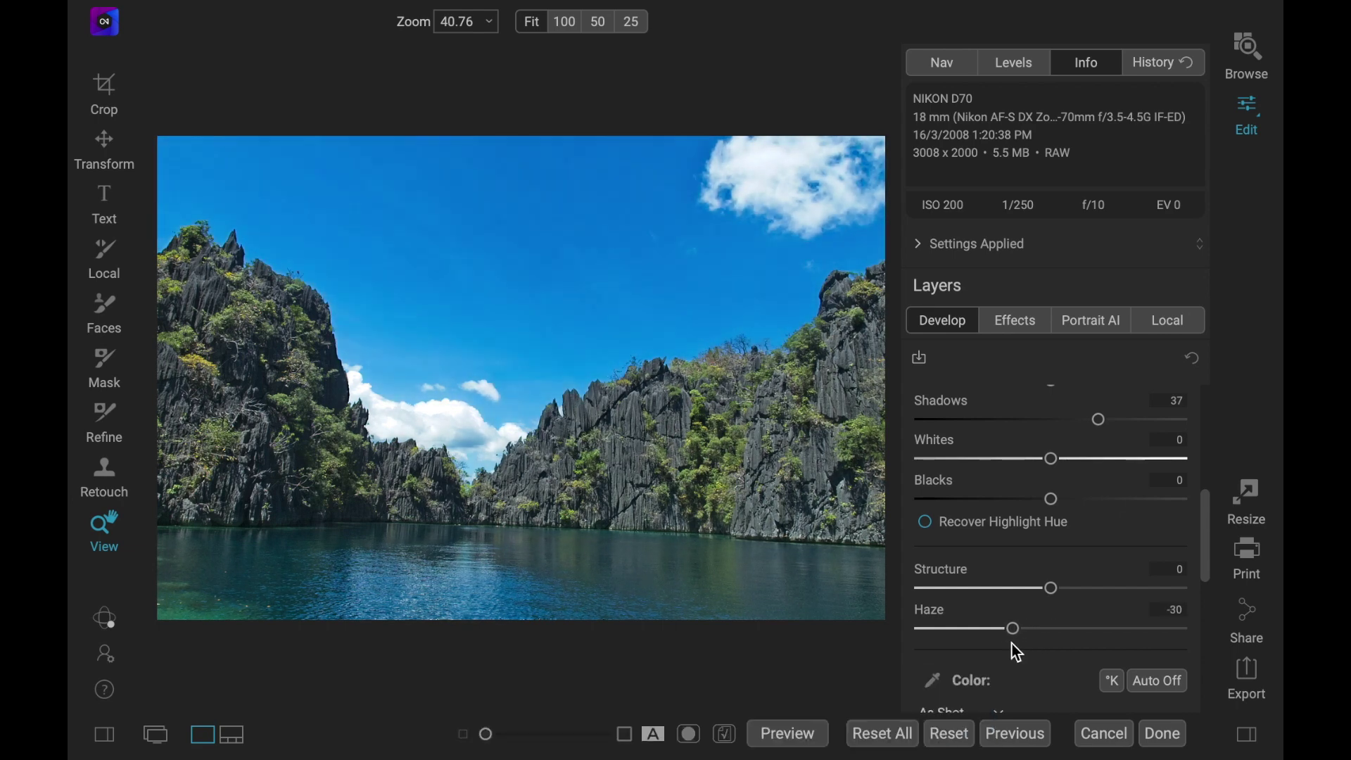
drag(1050, 588, 1077, 598)
click(792, 741)
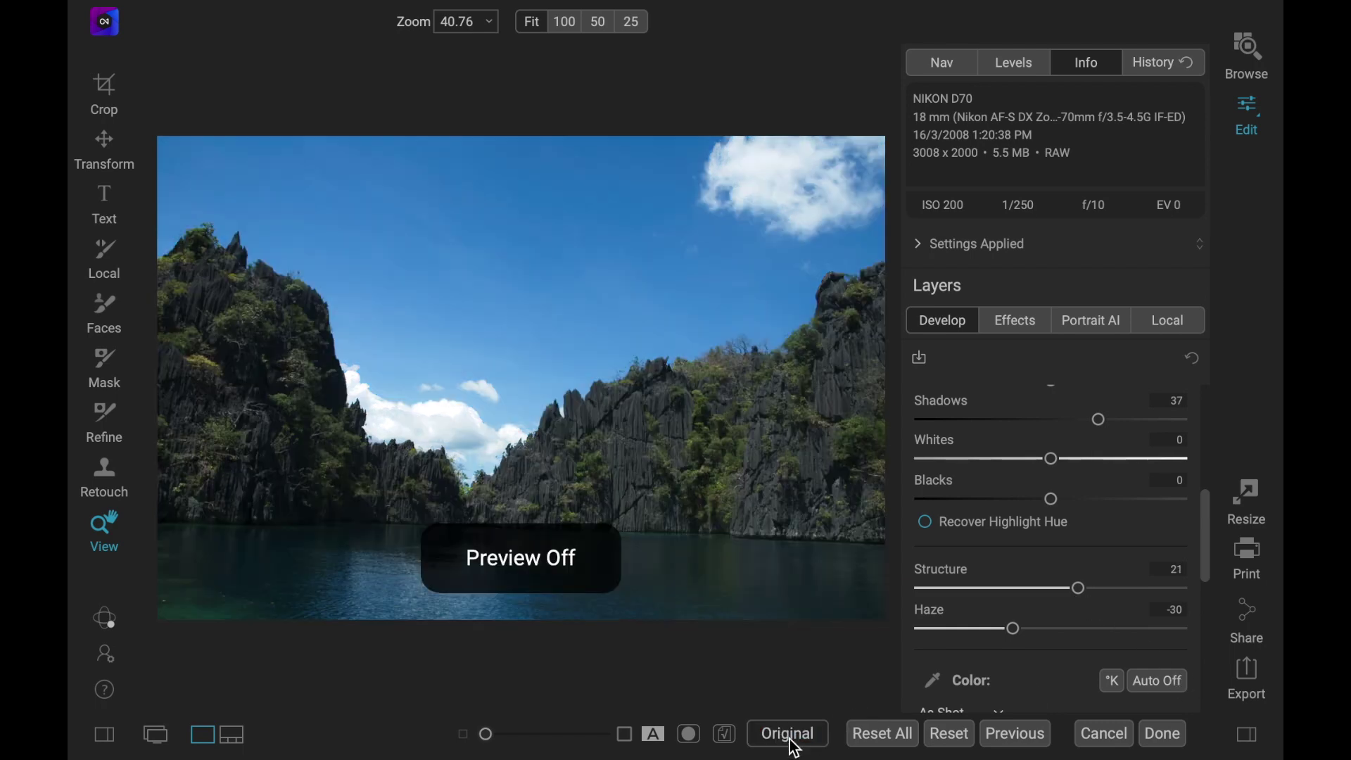
click(792, 740)
click(792, 741)
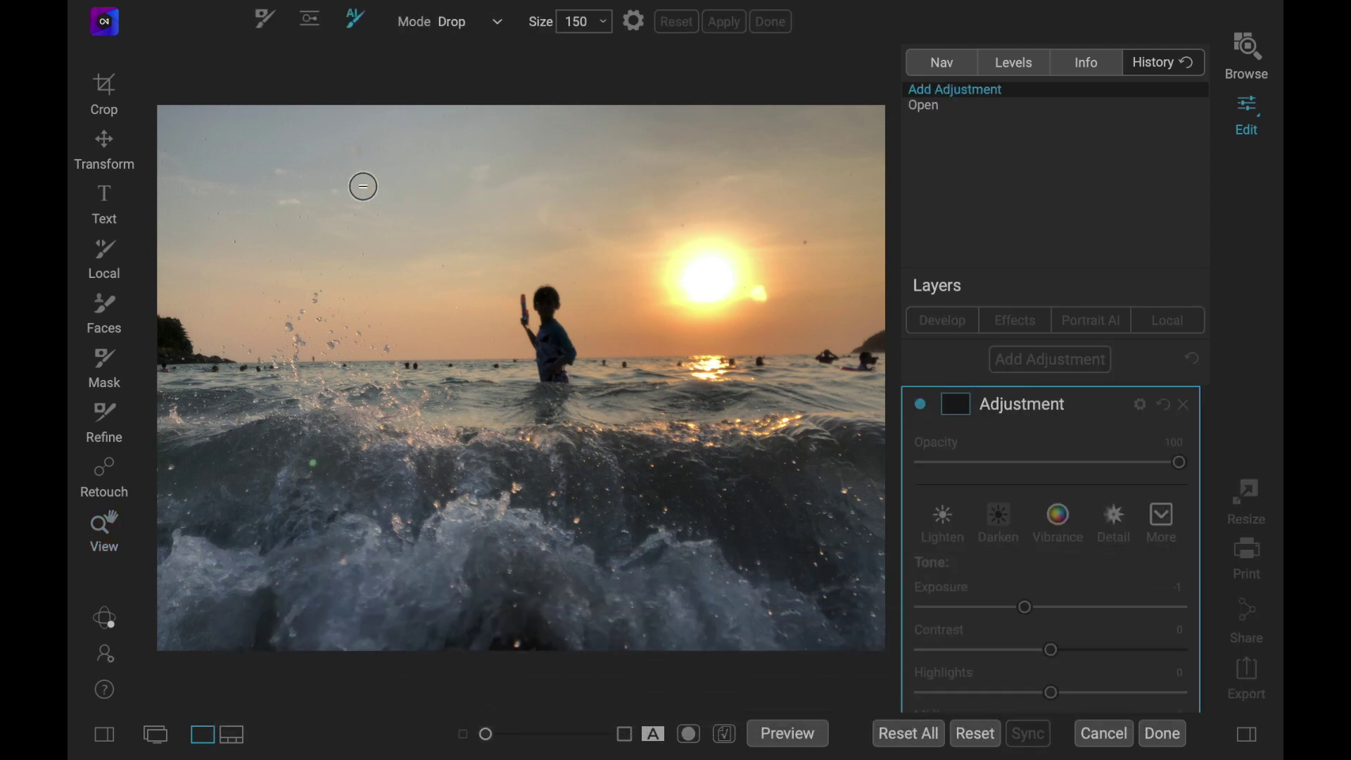
Build an AI Quick Mask dropping the sunset sky and keeping the child's torso and head.
mouse_move(363, 186)
mouse_down()
mouse_move(591, 174)
mouse_move(693, 187)
mouse_move(766, 260)
mouse_move(681, 314)
mouse_up()
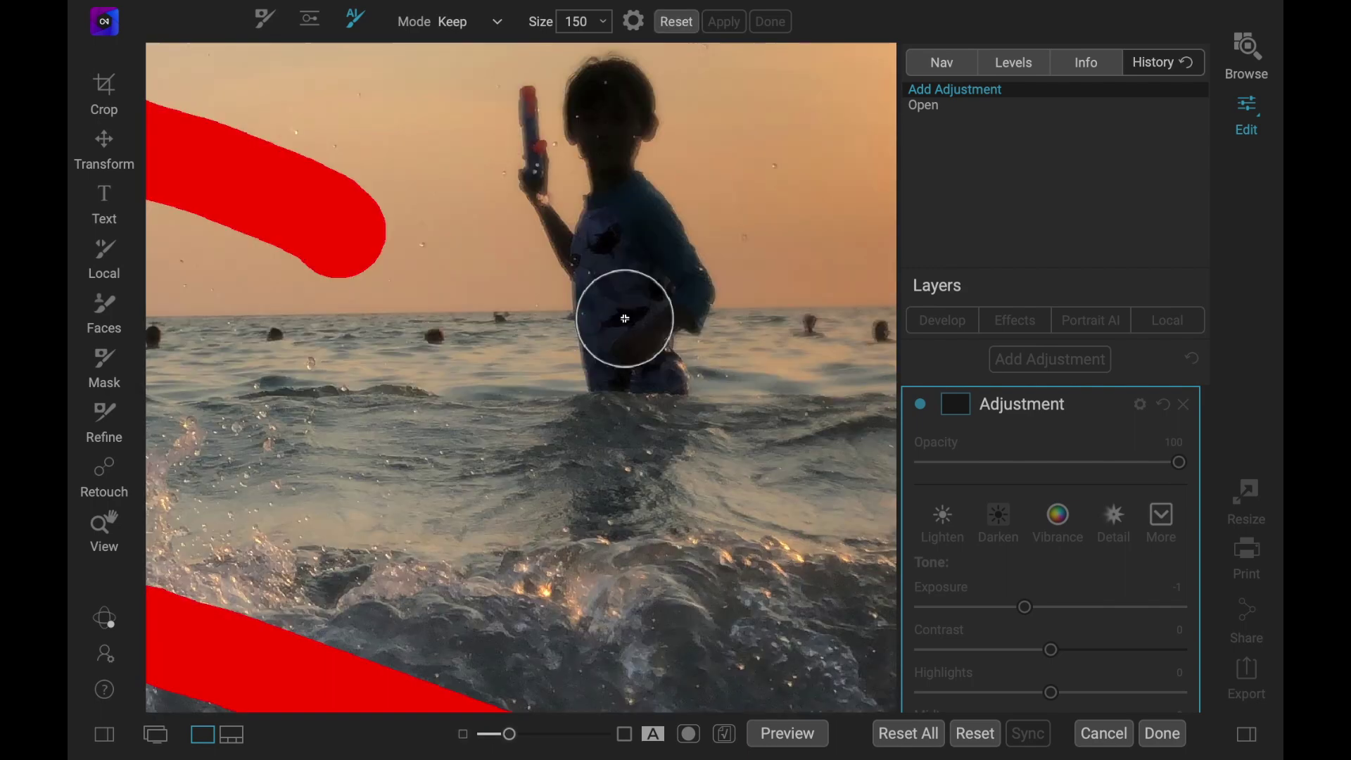
key(bracketleft)
key(bracketleft)
key(bracketleft)
key(bracketleft)
drag(625, 318, 619, 224)
drag(622, 125, 616, 135)
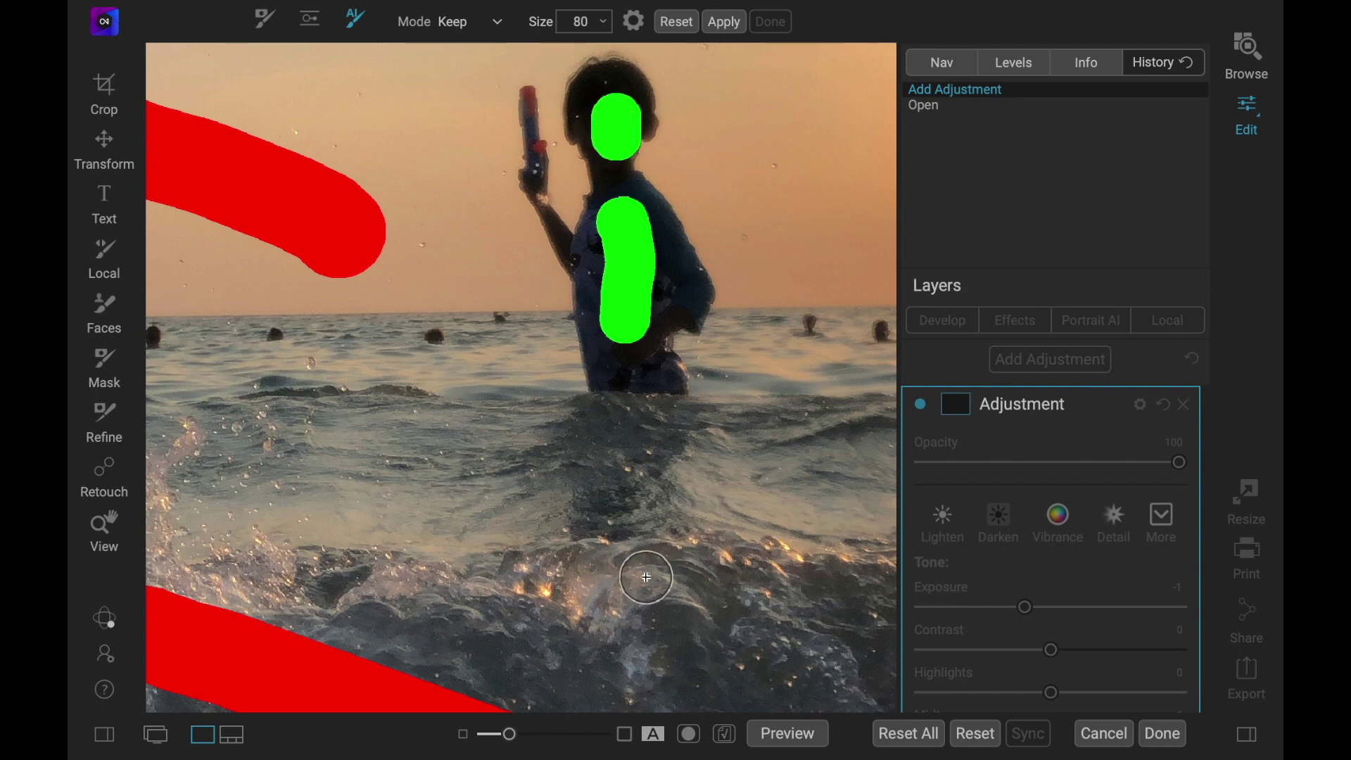
click(727, 24)
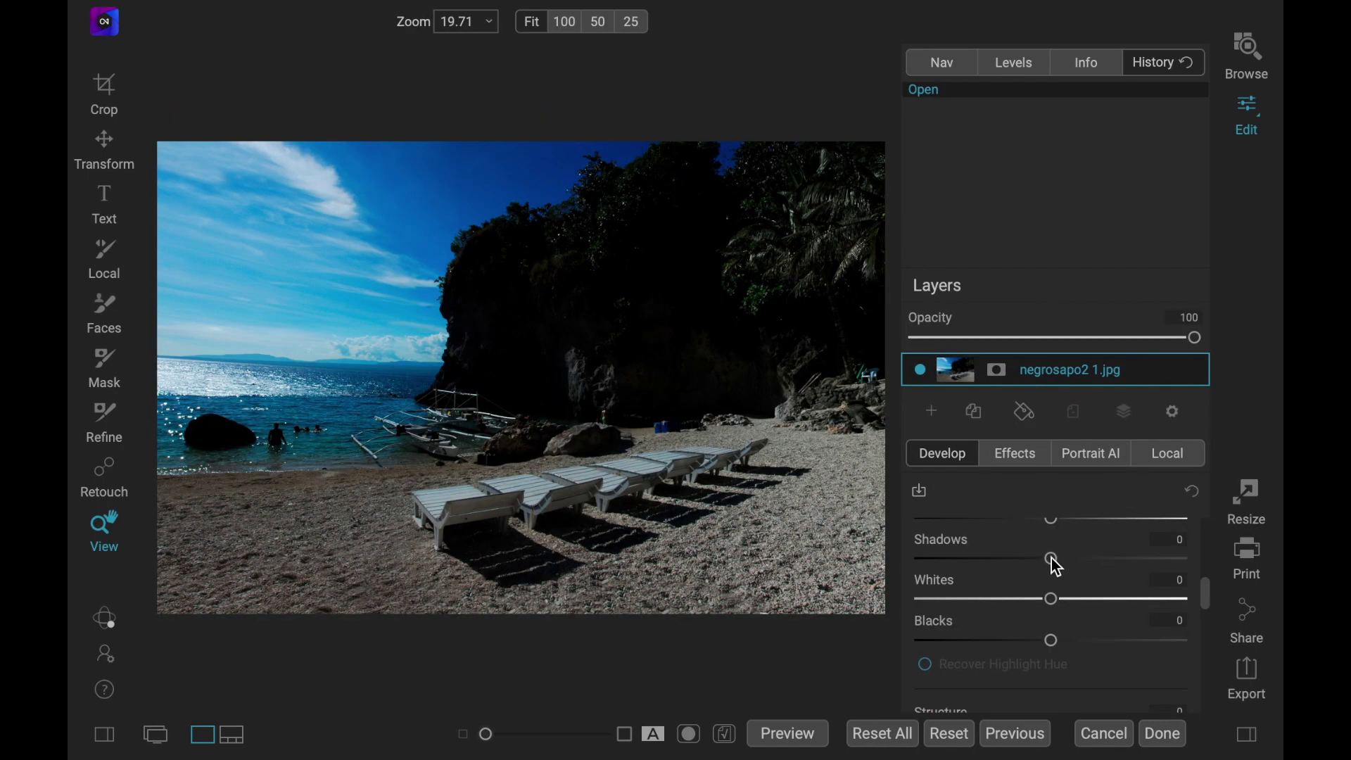
Try the beach photo's Shadows and Blacks, ending at Shadows -1 and Blacks 2.
mouse_move(1051, 559)
mouse_down()
mouse_move(1189, 556)
mouse_move(1053, 564)
mouse_up()
mouse_move(1051, 639)
mouse_down()
mouse_move(1191, 637)
mouse_move(1054, 640)
mouse_move(1161, 640)
mouse_move(1125, 640)
mouse_move(1196, 660)
mouse_move(1066, 669)
mouse_move(1053, 656)
mouse_up()
mouse_move(1057, 557)
mouse_down()
mouse_move(1168, 556)
mouse_move(1050, 563)
mouse_up()
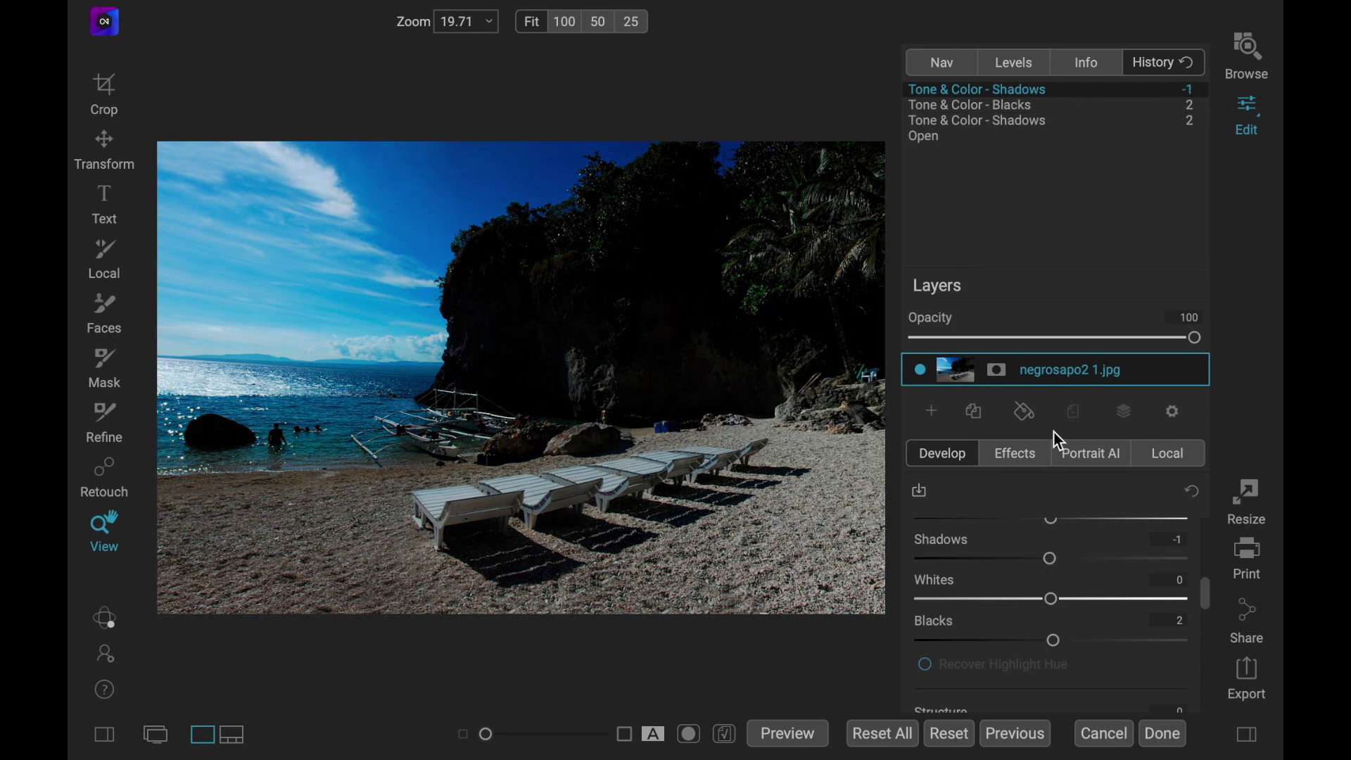
Add a Tone Enhancer filter to the beach photo with its Shadows at 100.
click(1031, 462)
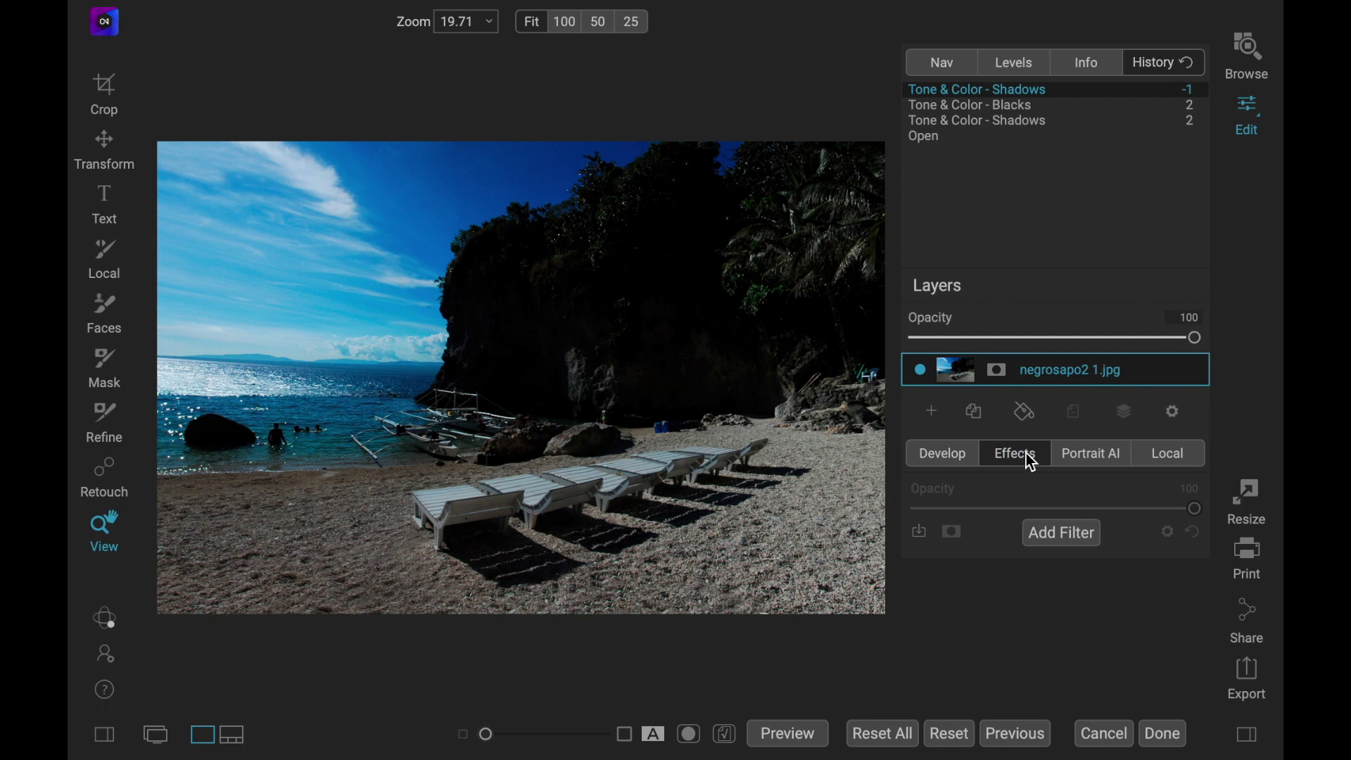
click(1055, 531)
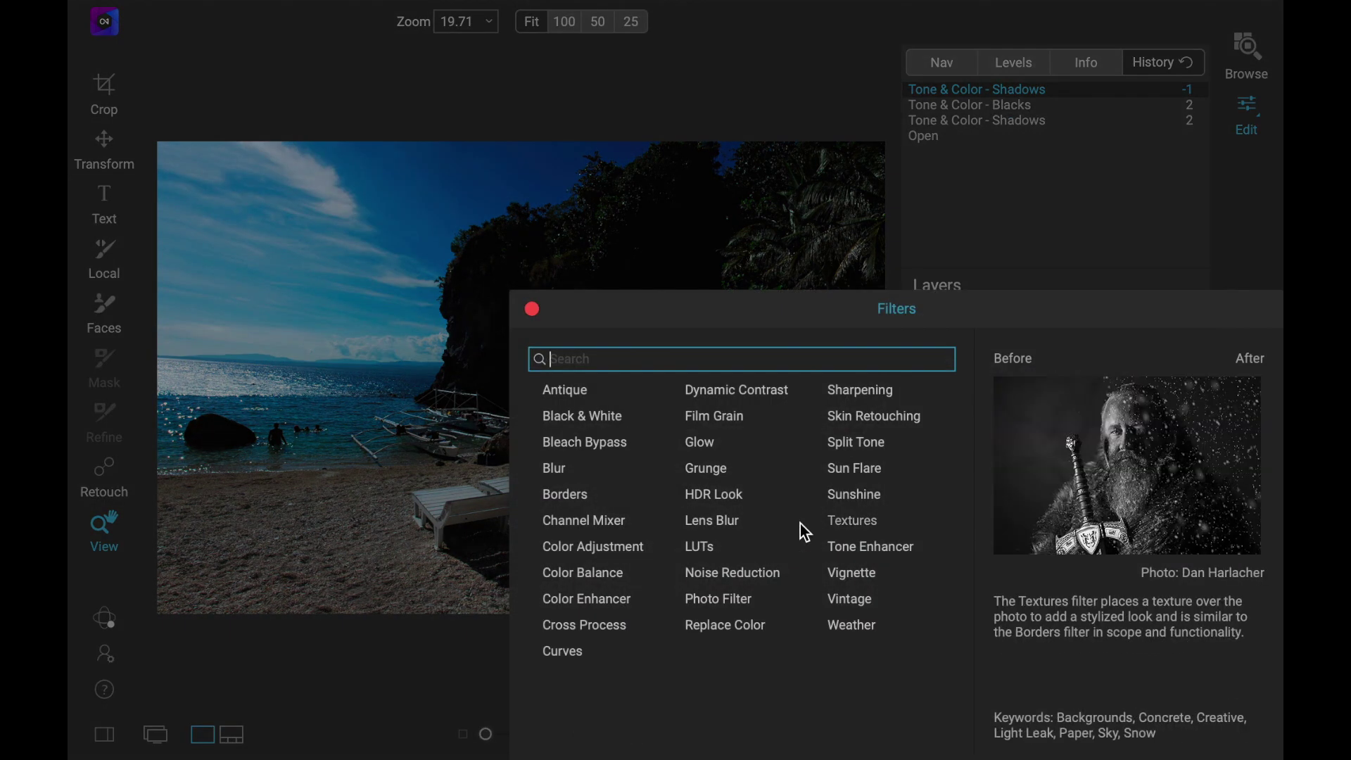
click(850, 547)
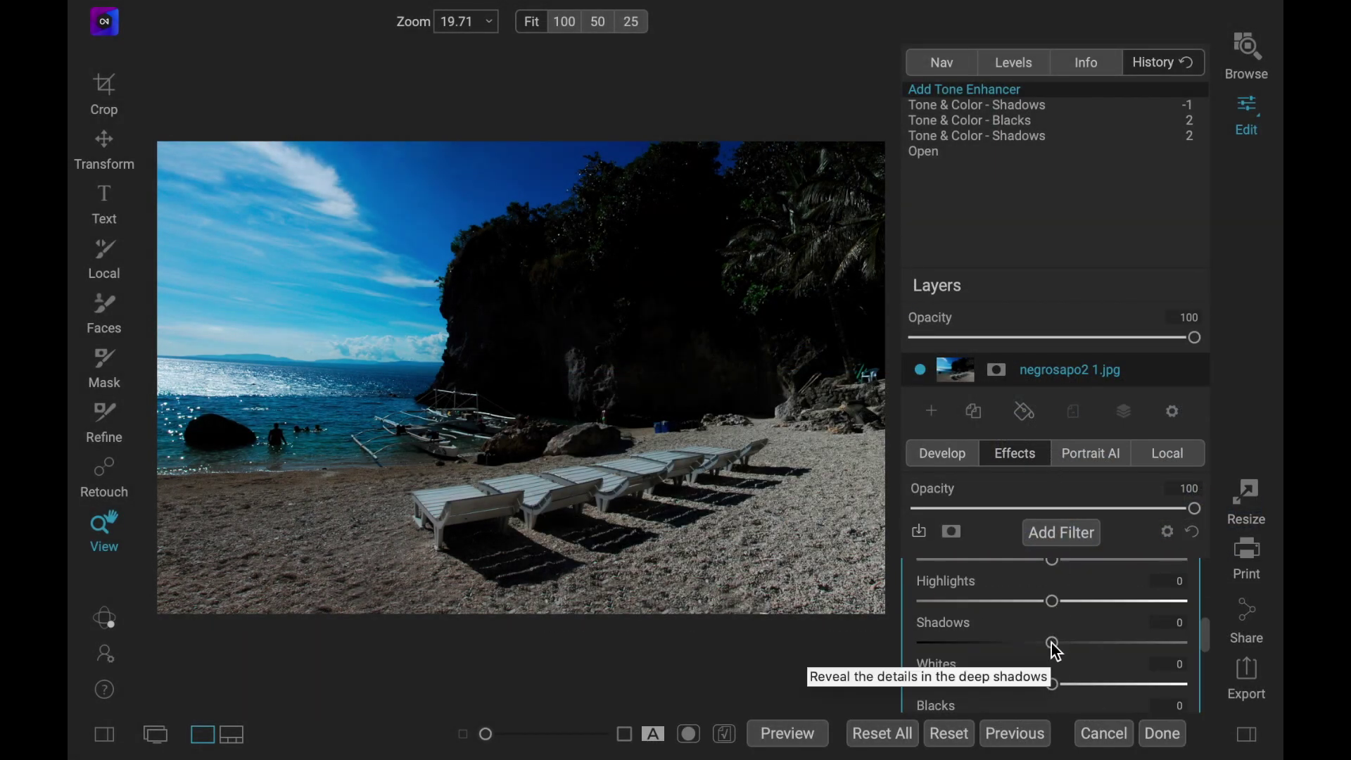
drag(1052, 643, 1222, 618)
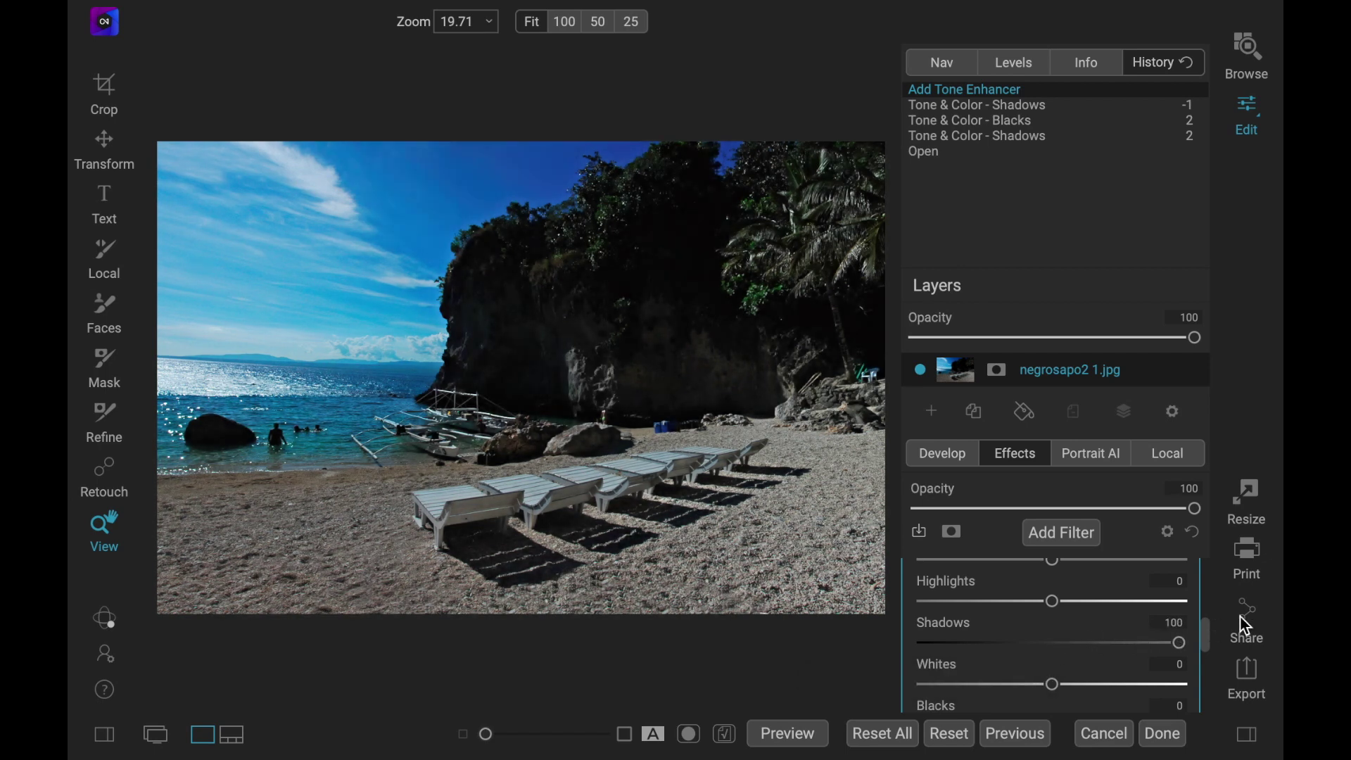
scroll(1086, 587, down, 5)
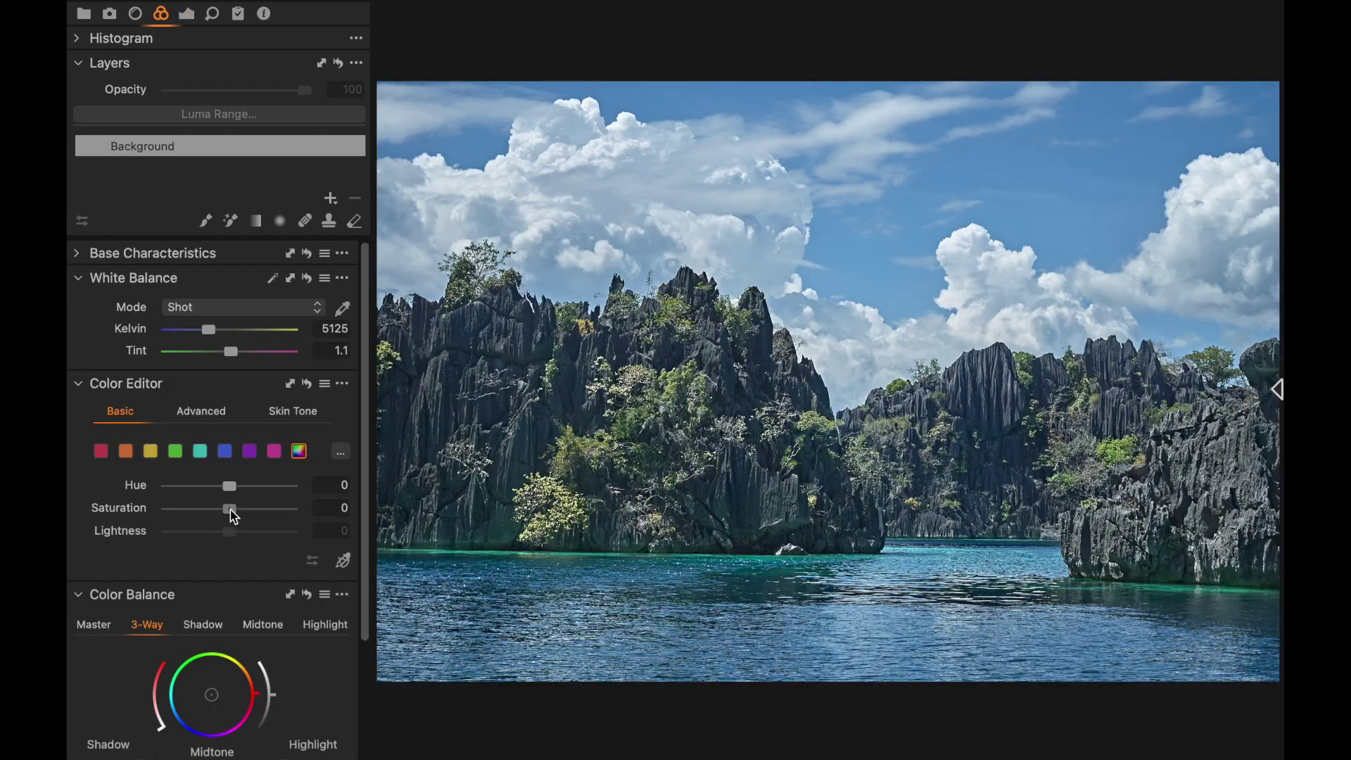
Test a Saturation boost, tone it back down, and view the unedited photo.
drag(230, 513, 266, 515)
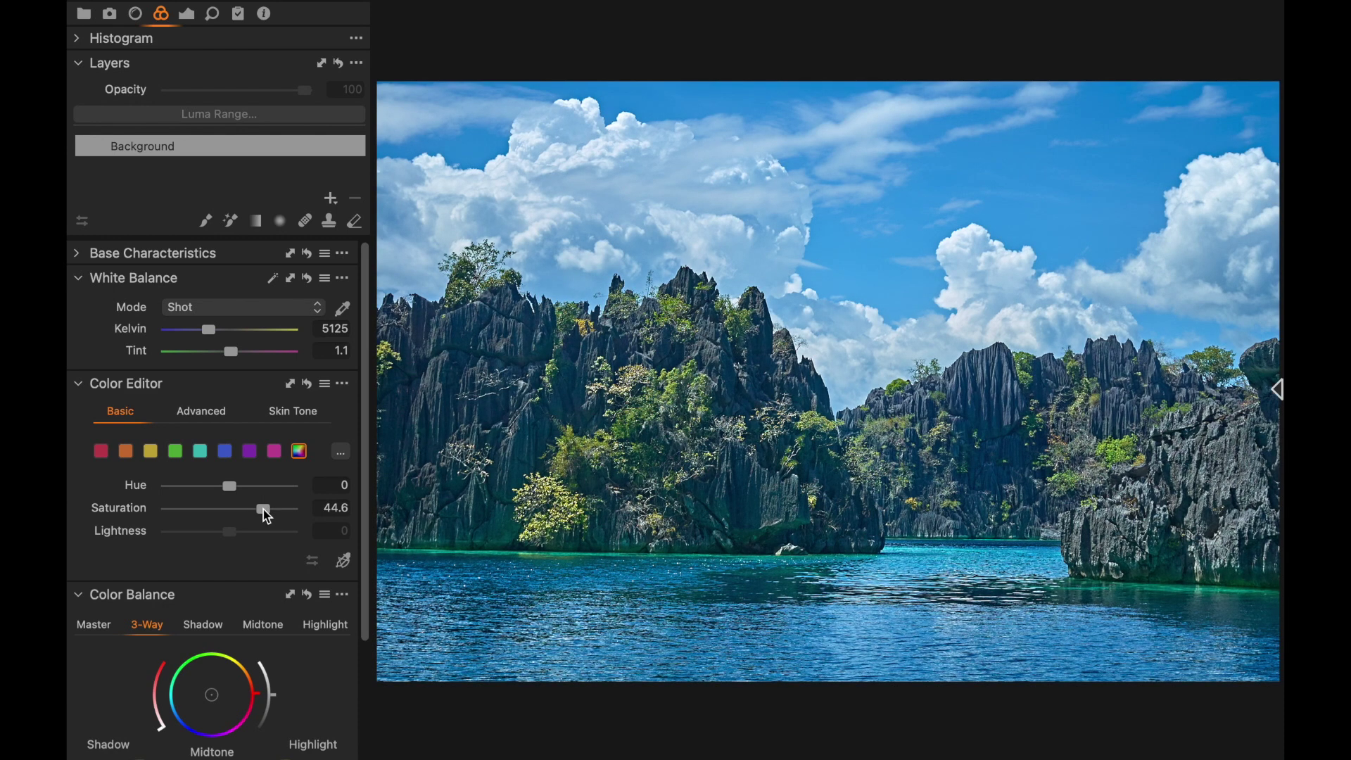
drag(267, 517, 232, 519)
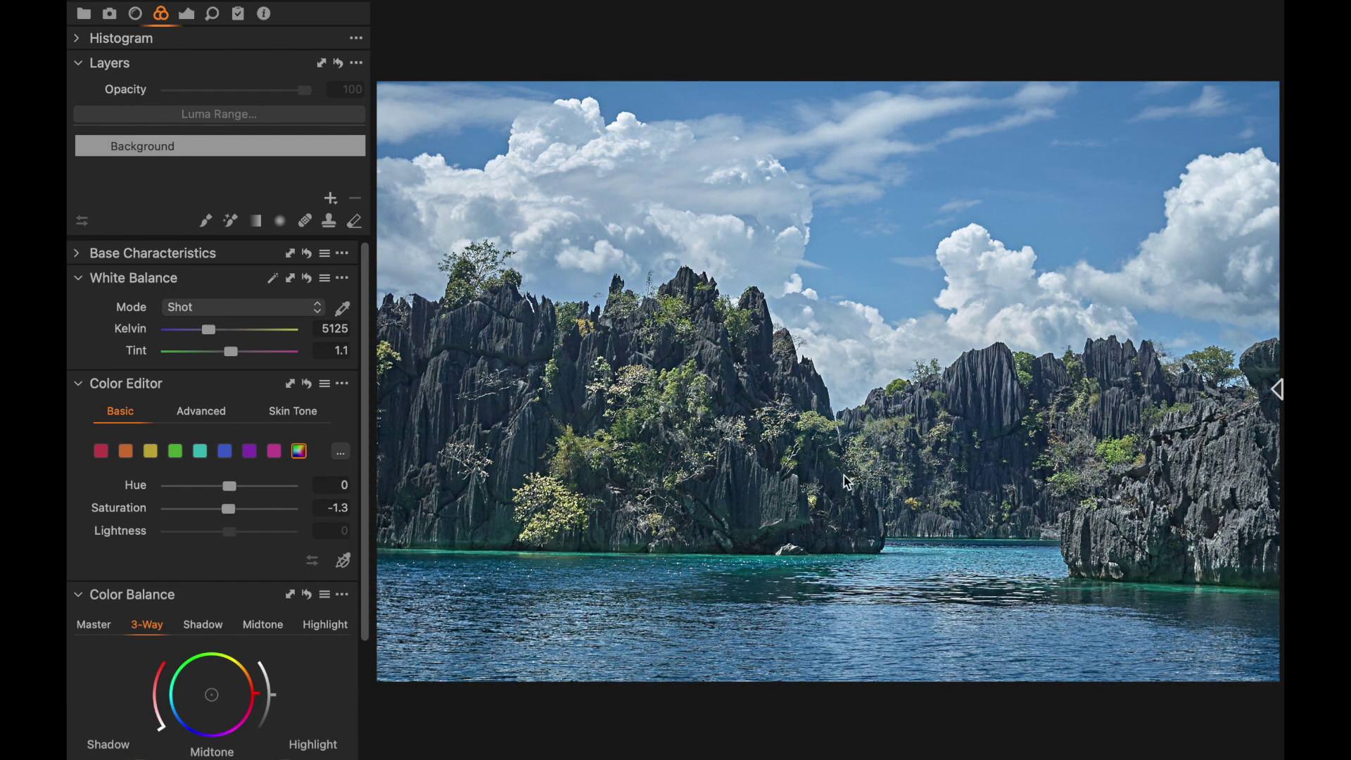
key(y)
key(y)
key(y)
key(y)
key(y)
key(y)
key(y)
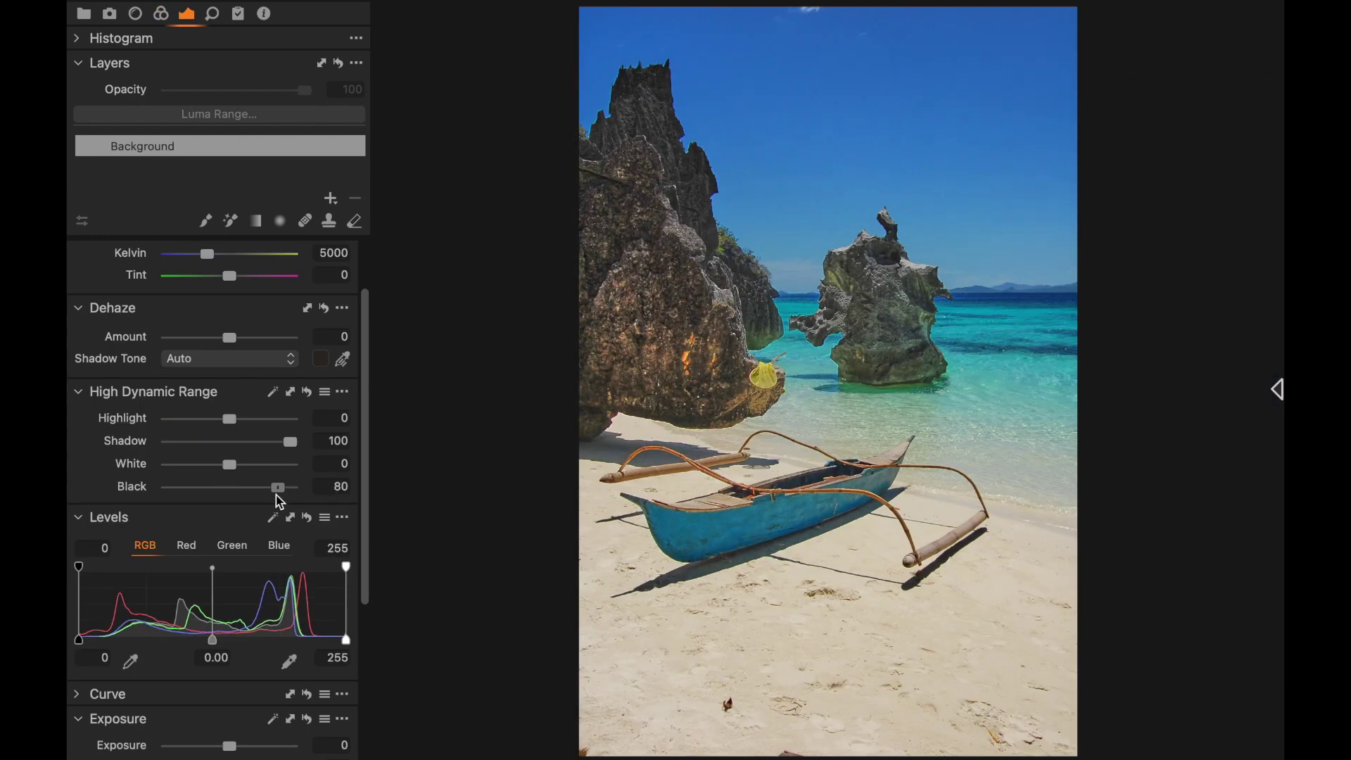
Lower the beach photo's Black level and add Clarity using the Classic method.
drag(278, 497, 257, 497)
scroll(251, 568, down, 6)
click(222, 622)
click(230, 683)
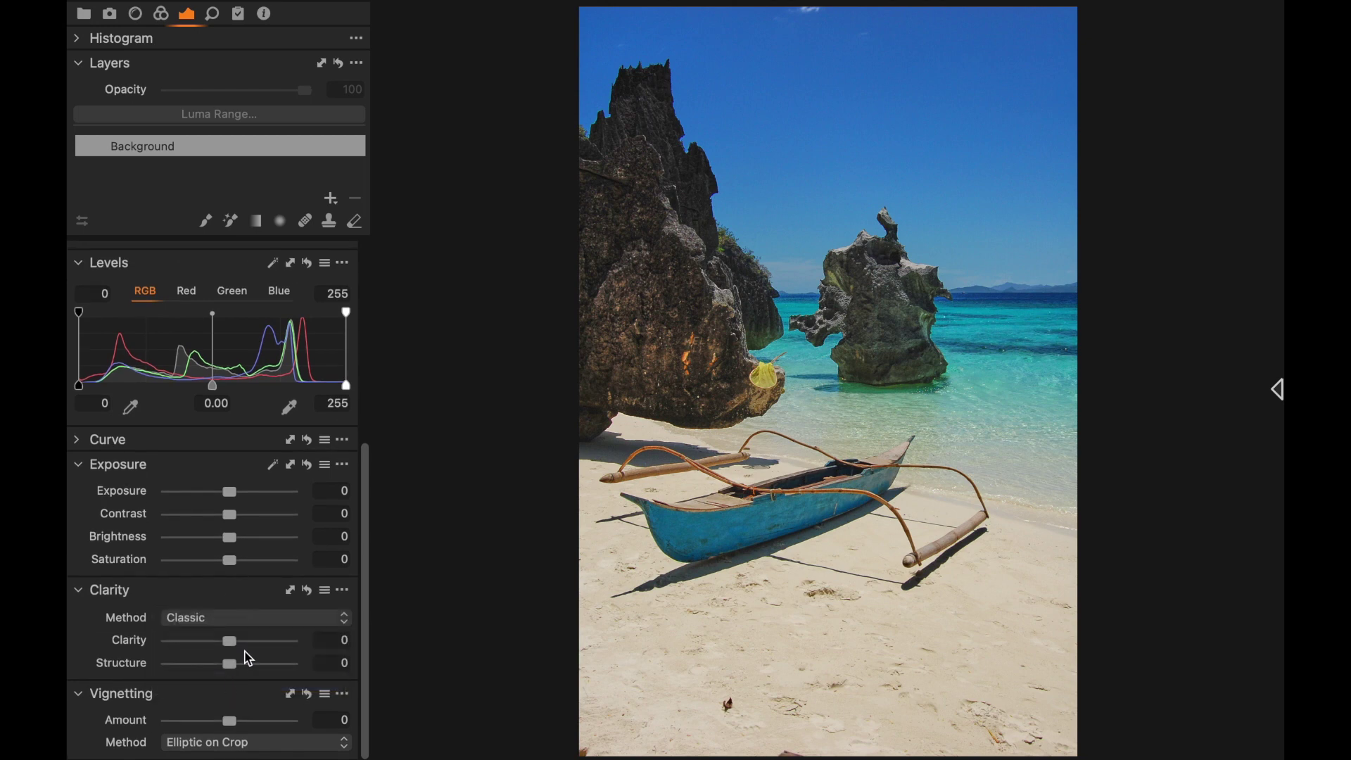
drag(234, 651, 260, 644)
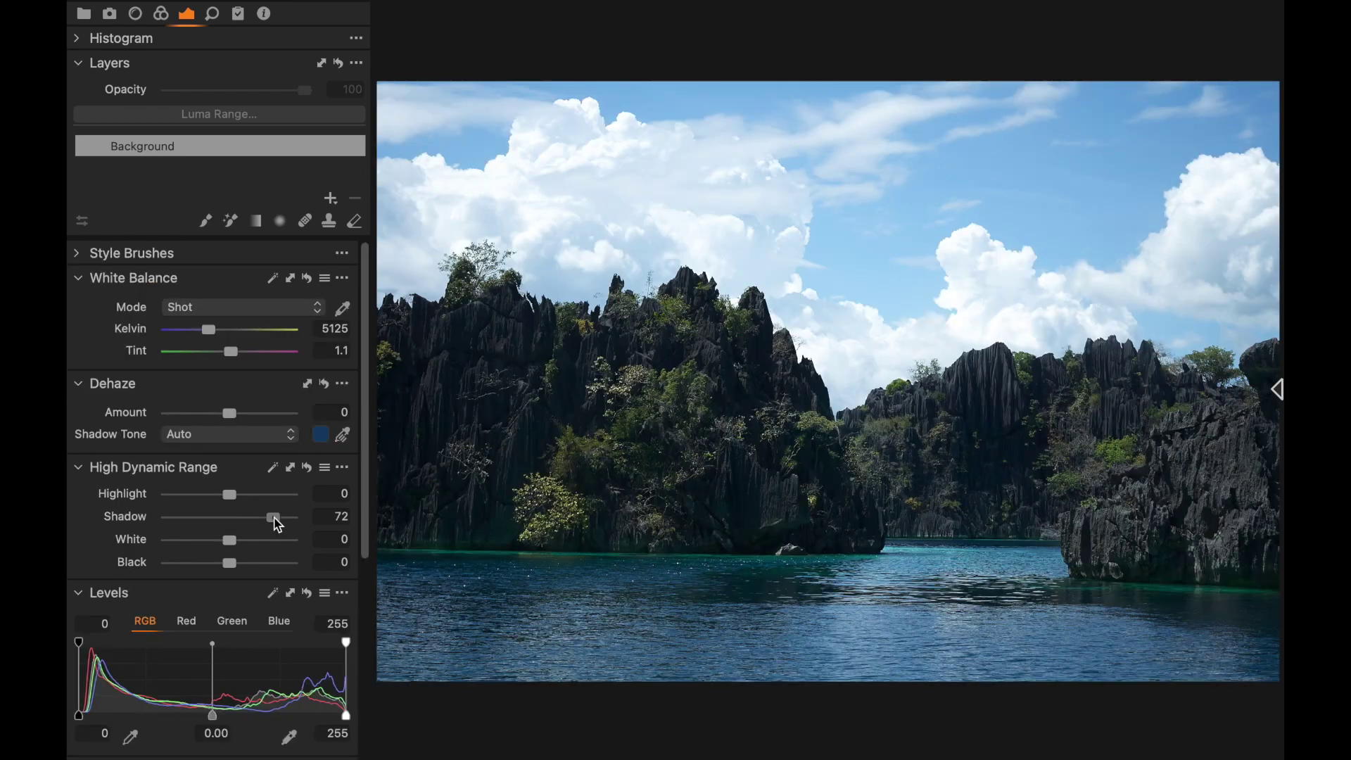
Test Shadow recovery on the lagoon cliffs photo, settling partway, and compare before/after.
drag(274, 522, 278, 525)
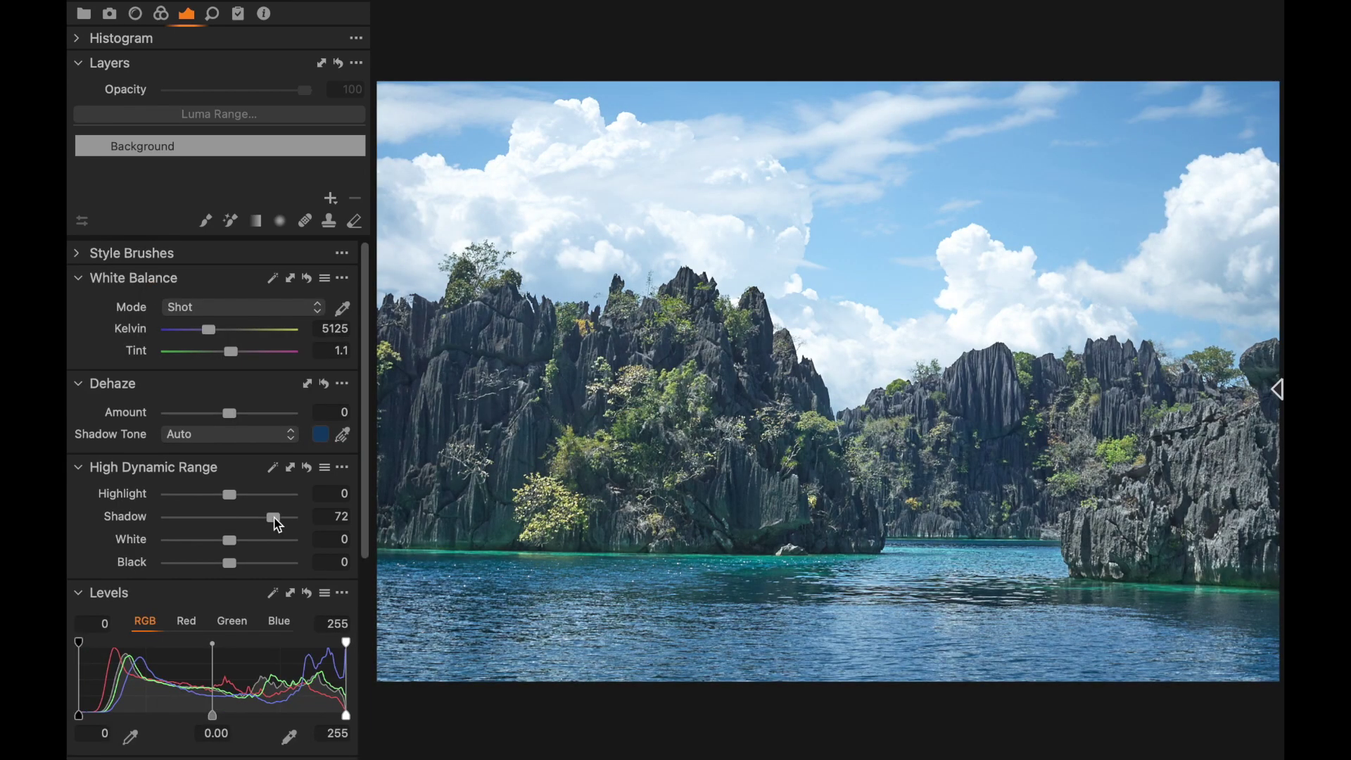
double_click(273, 518)
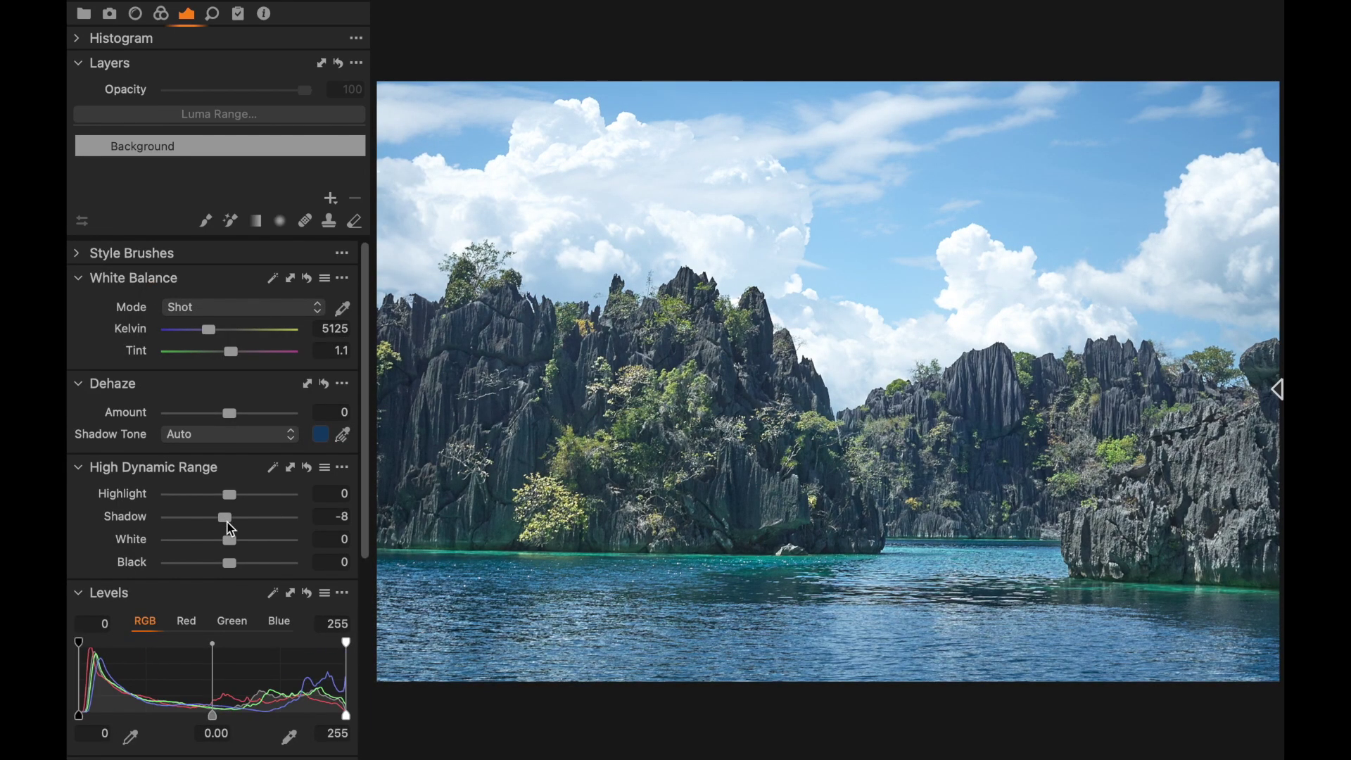
key(ctrl+z)
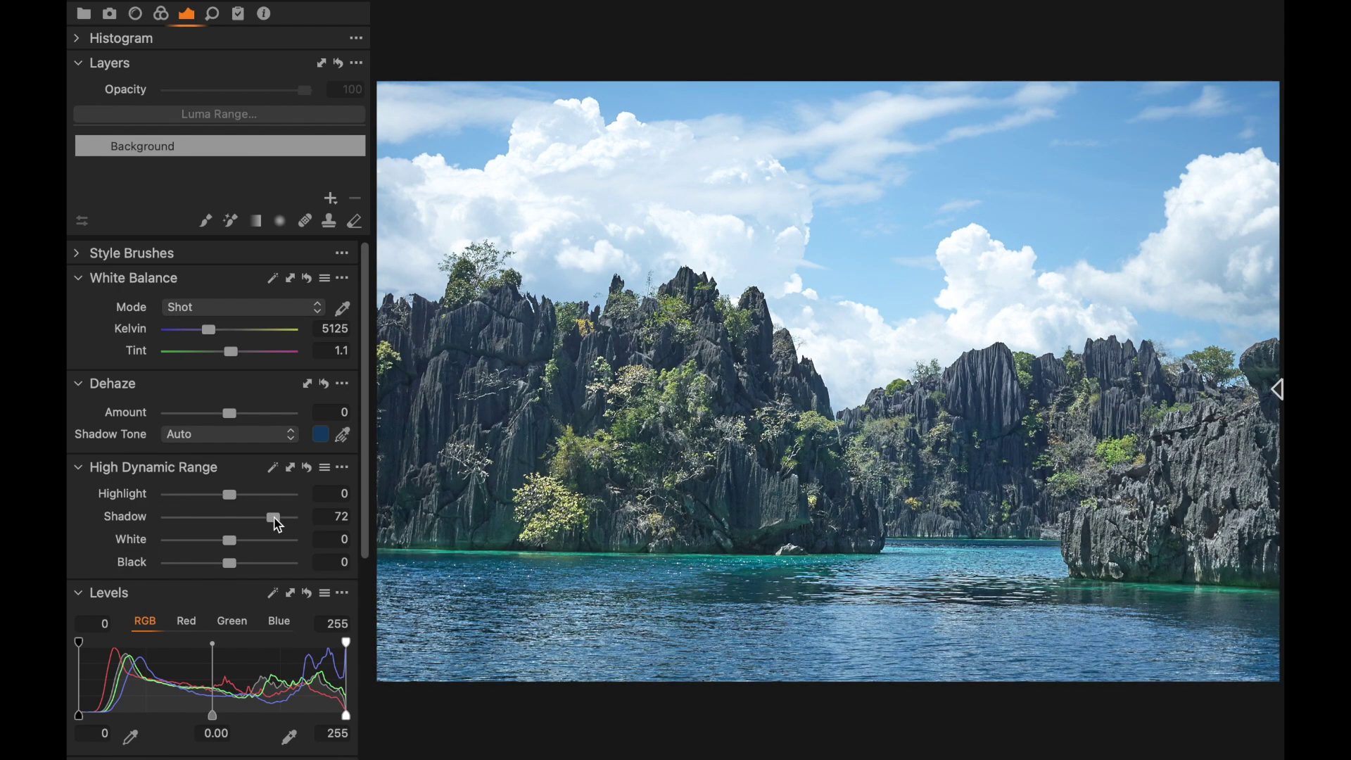
double_click(276, 520)
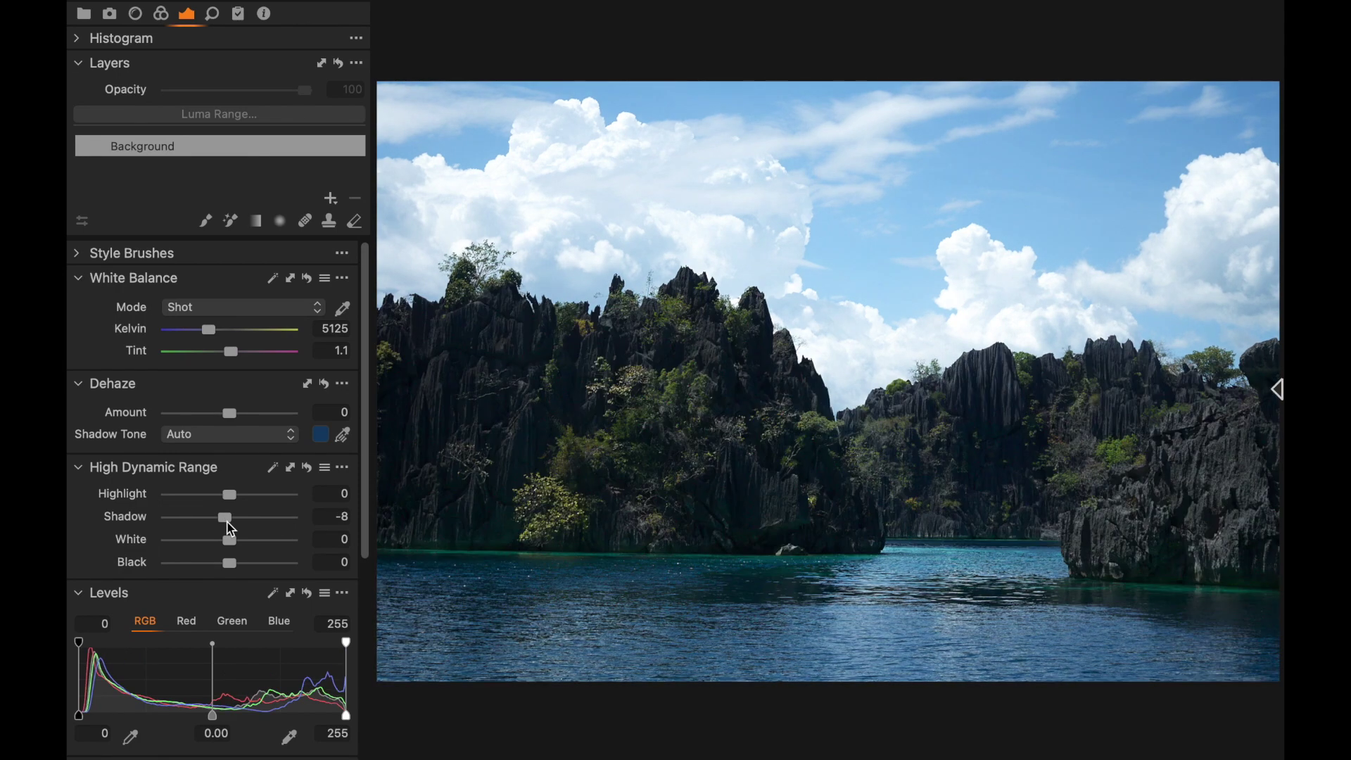
drag(236, 520, 265, 529)
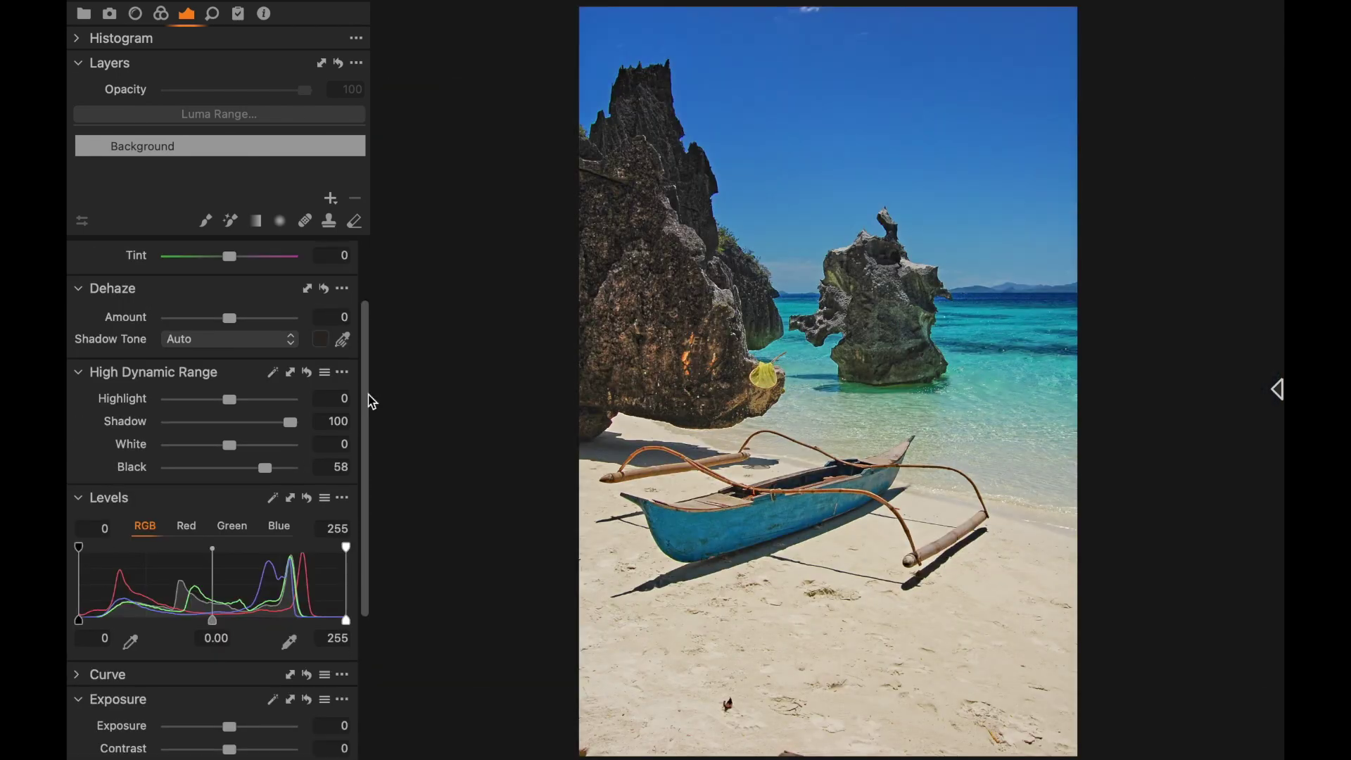
key(y)
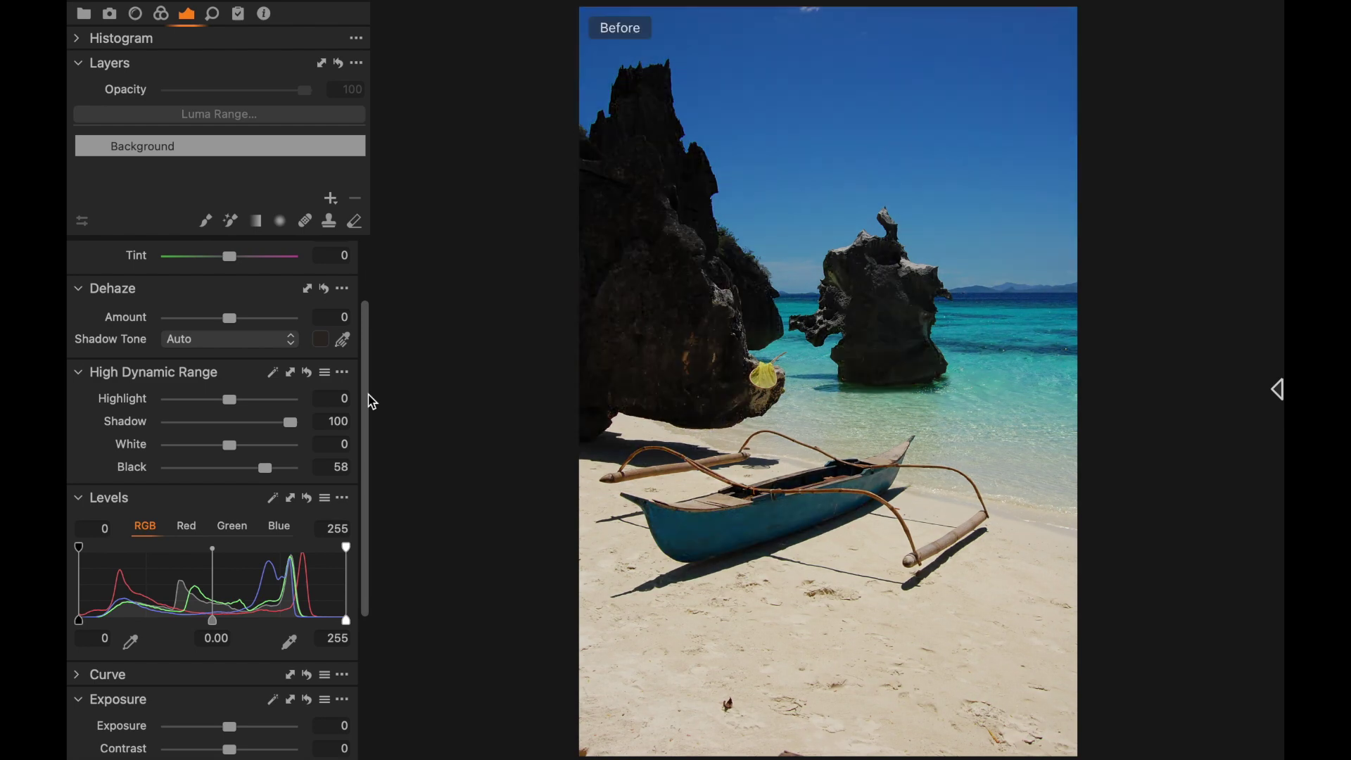
key(y)
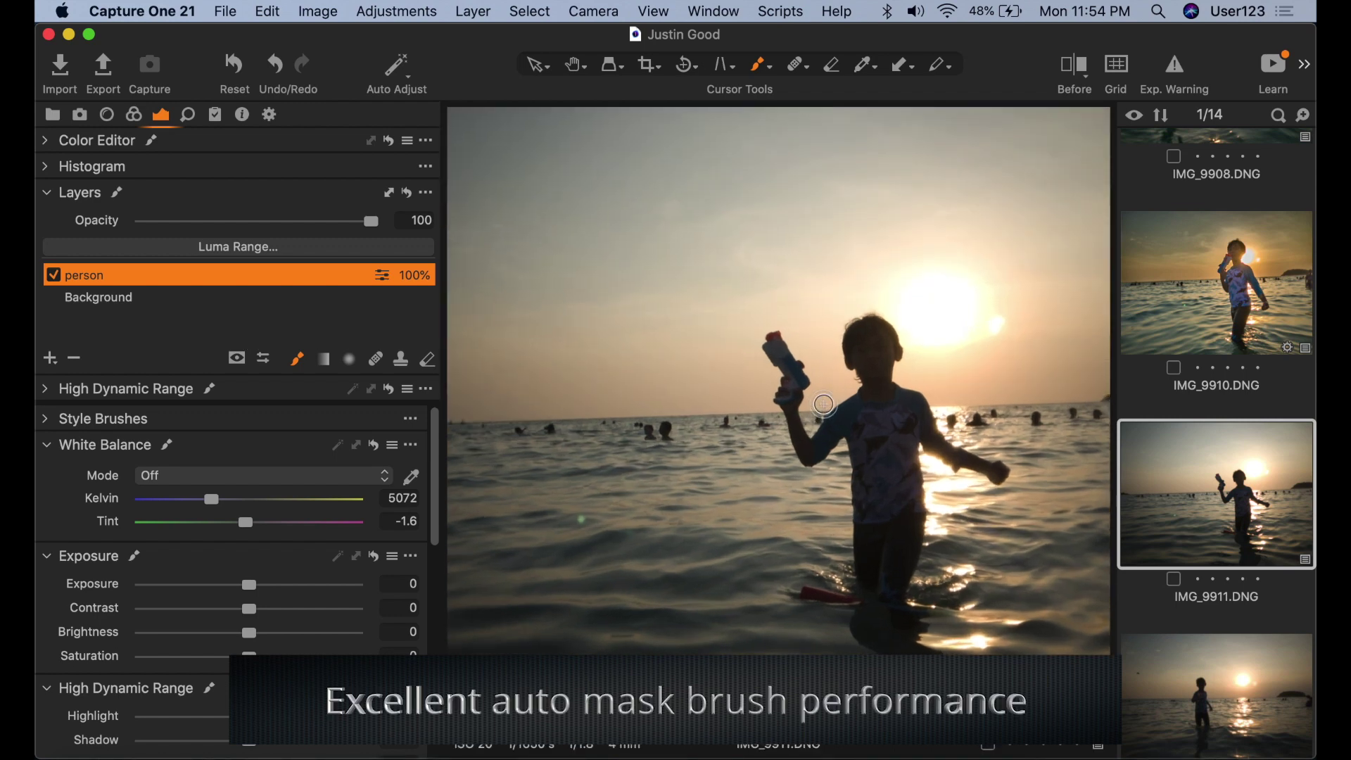
Auto-mask the boy's head and chest, then paint his upper arm with a smaller brush.
scroll(822, 403, up, 3)
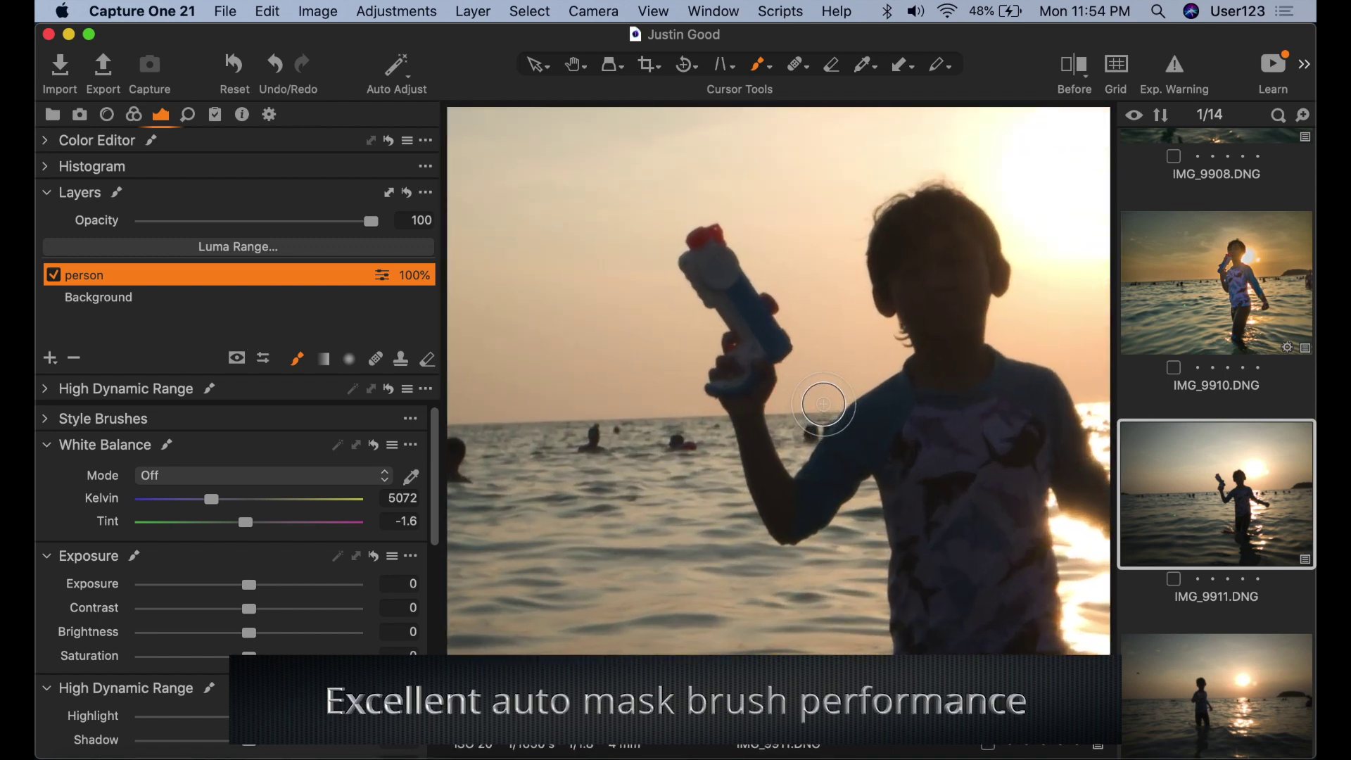
click(936, 263)
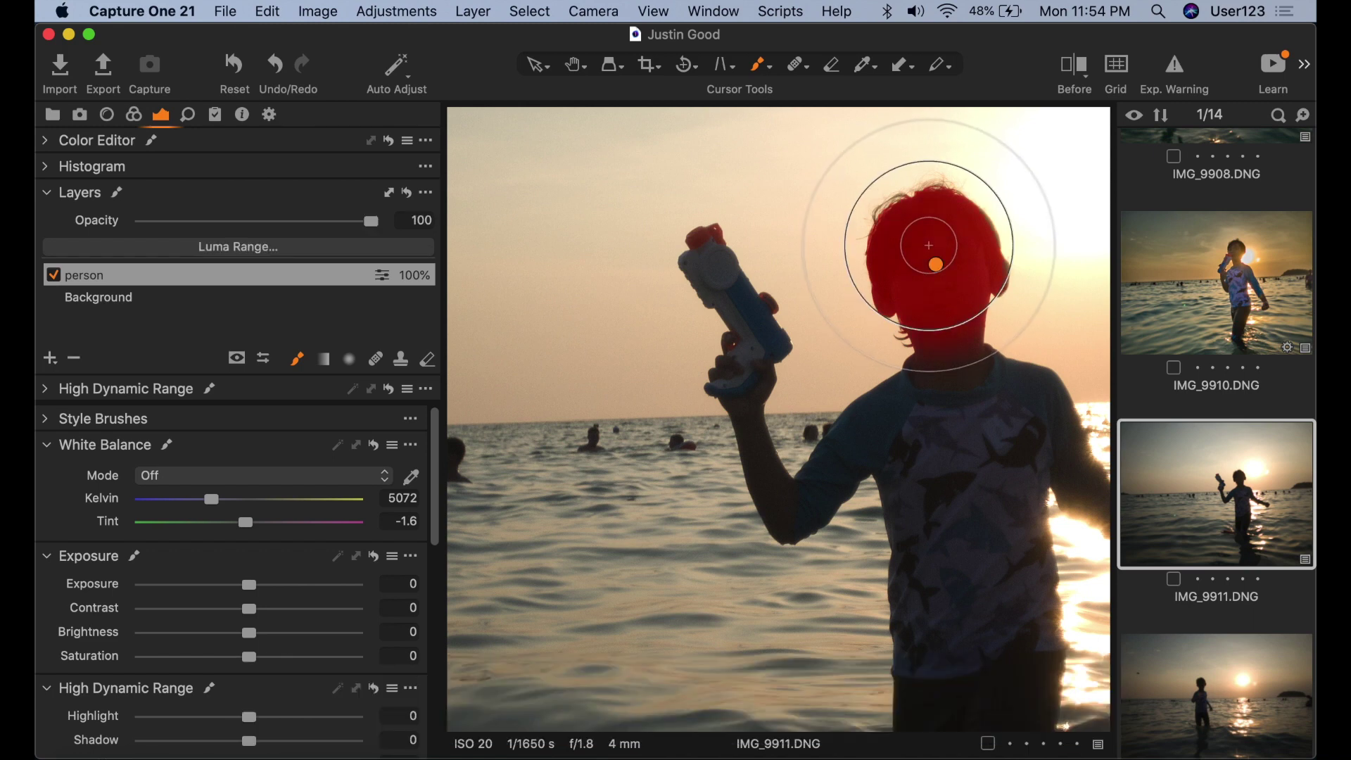
mouse_move(951, 364)
mouse_down()
mouse_move(946, 418)
mouse_move(929, 430)
mouse_move(953, 493)
mouse_move(985, 496)
mouse_move(989, 474)
mouse_move(977, 596)
mouse_move(943, 539)
mouse_move(984, 651)
mouse_up()
scroll(984, 651, down, 3)
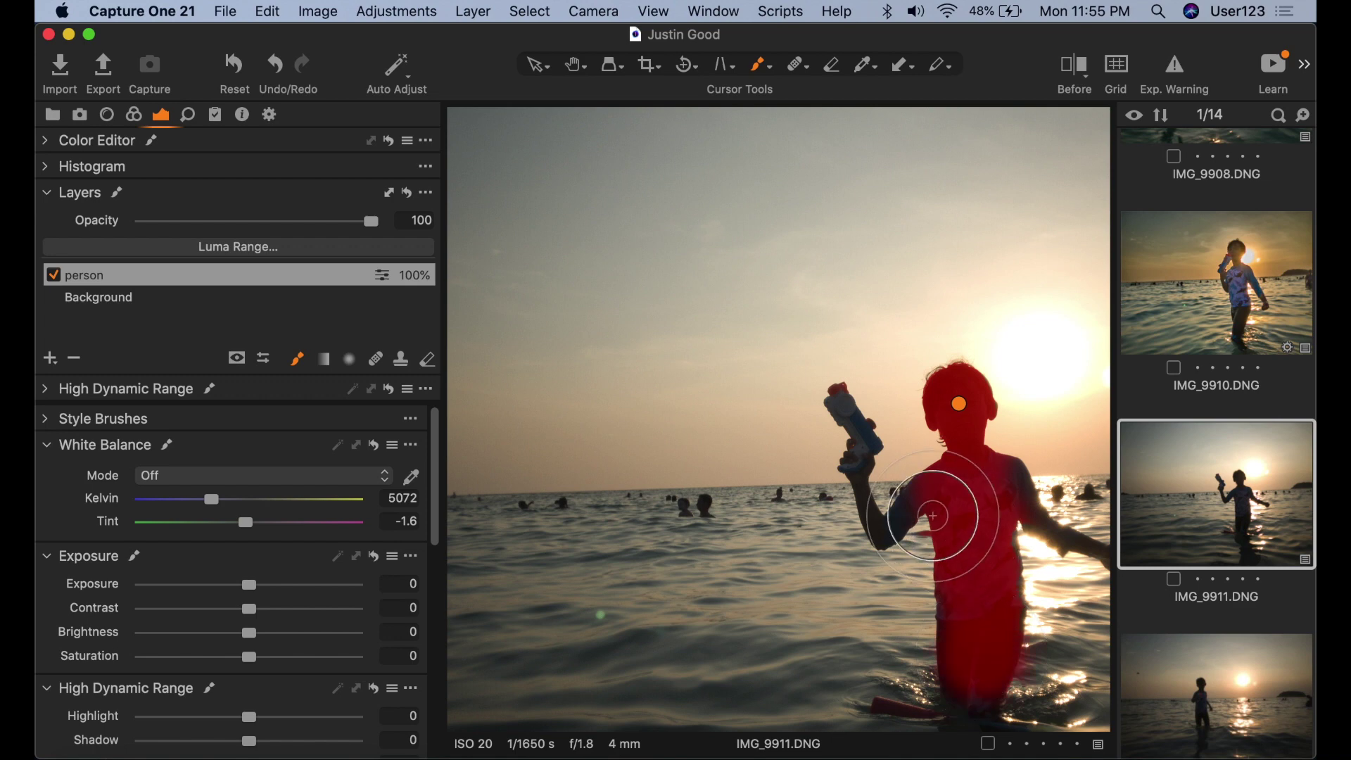
scroll(921, 510, up, 4)
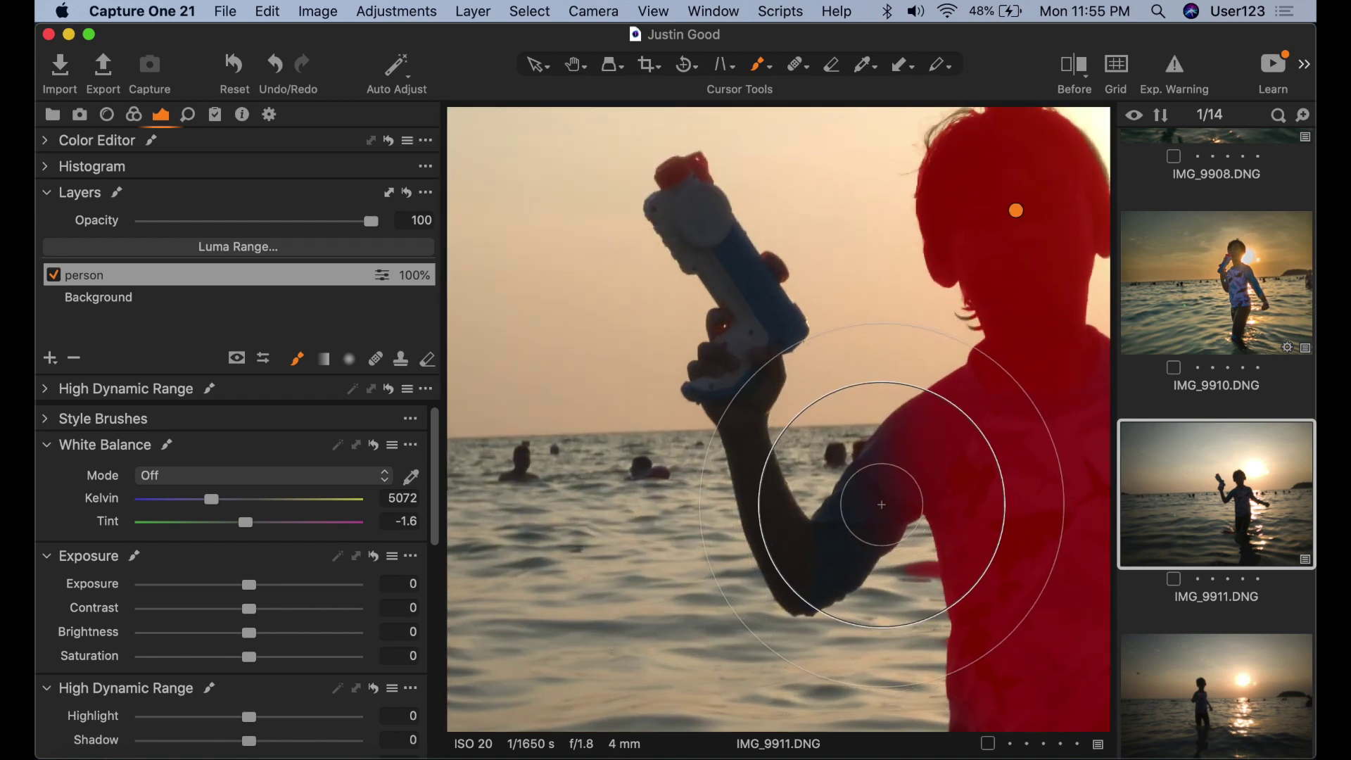
key(bracketleft)
key(bracketleft)
key(bracketleft)
key(bracketleft)
key(bracketleft)
key(bracketleft)
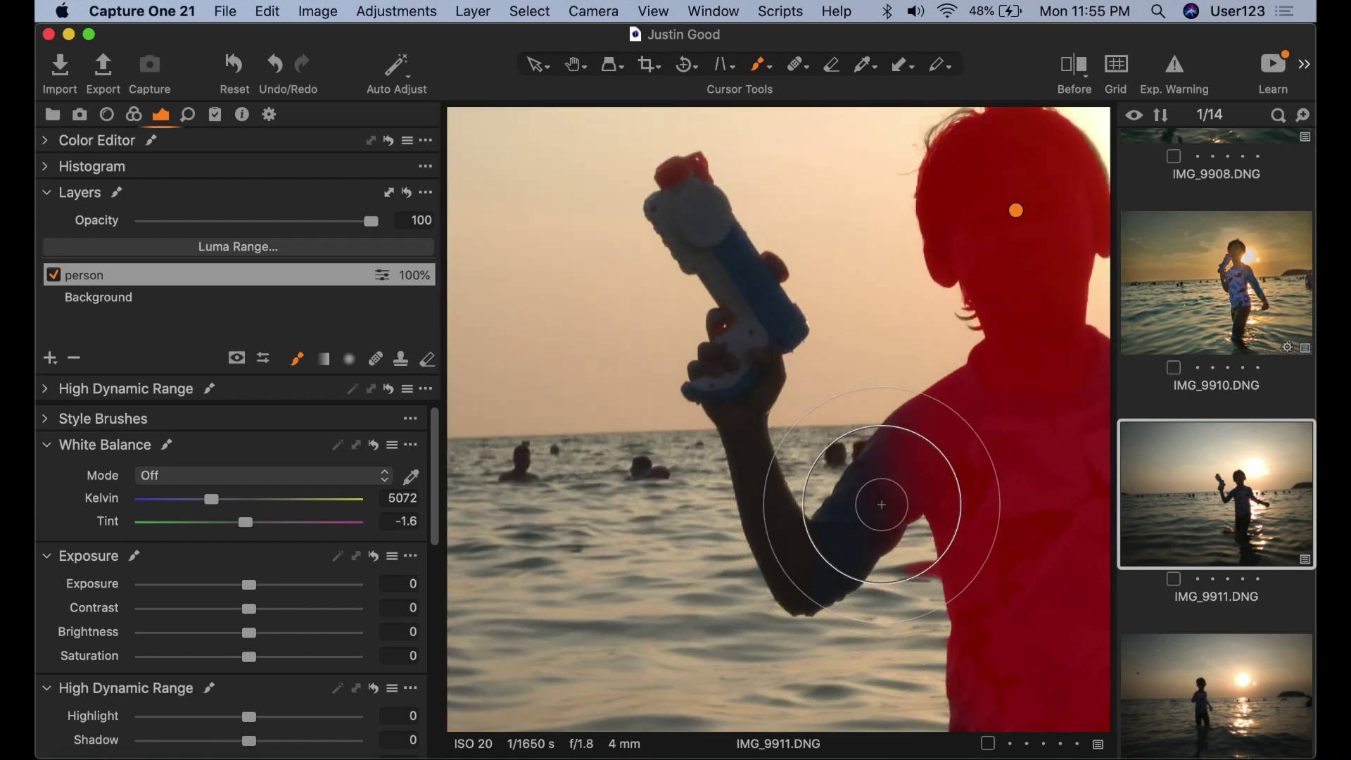
mouse_move(881, 505)
mouse_down()
mouse_move(874, 492)
mouse_move(859, 513)
mouse_move(891, 499)
mouse_move(814, 497)
mouse_move(806, 573)
mouse_move(770, 493)
mouse_move(764, 503)
mouse_move(754, 429)
mouse_move(767, 465)
mouse_move(753, 479)
mouse_move(735, 376)
mouse_move(759, 313)
mouse_move(703, 242)
mouse_move(682, 185)
mouse_move(687, 205)
mouse_up()
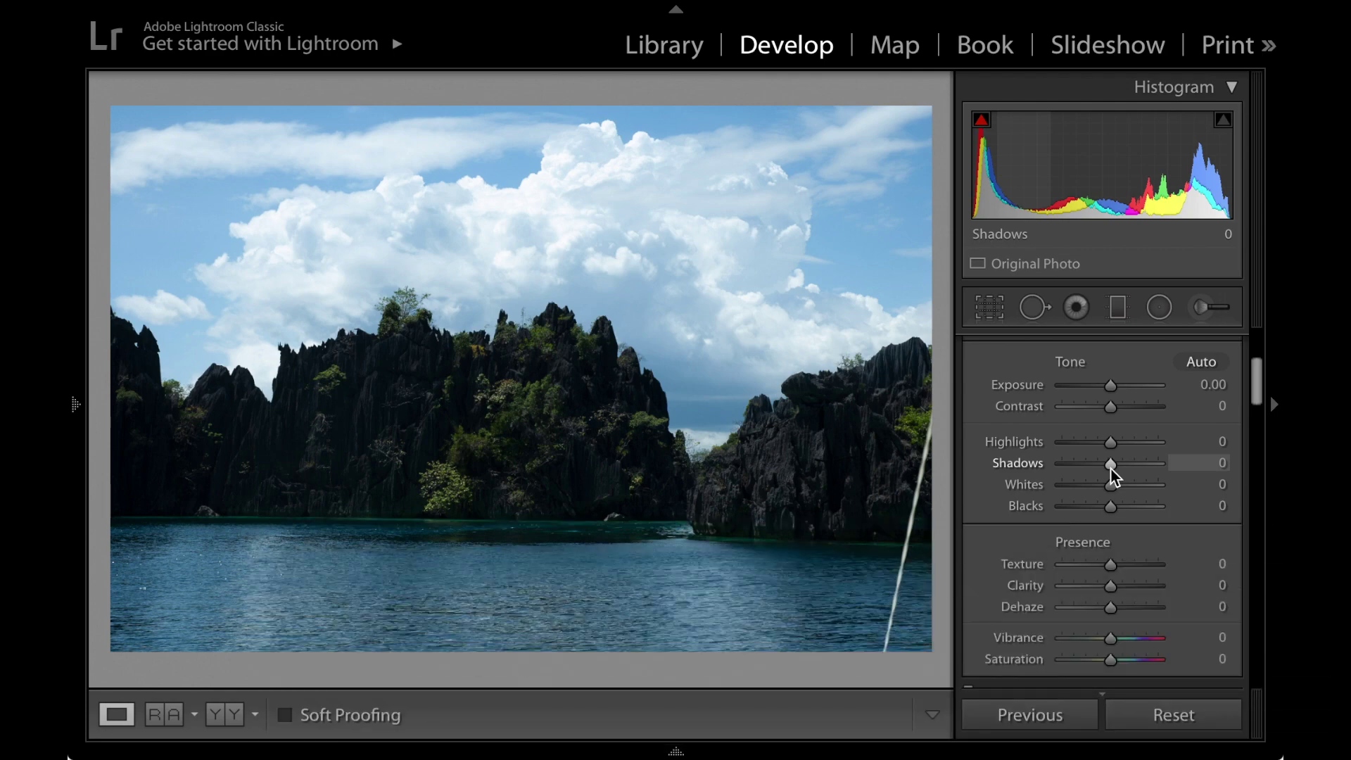
Set the lagoon cliffs photo to Shadows +100, Blacks -7, Highlights -100 and Dehaze +14.
drag(1110, 469, 1170, 492)
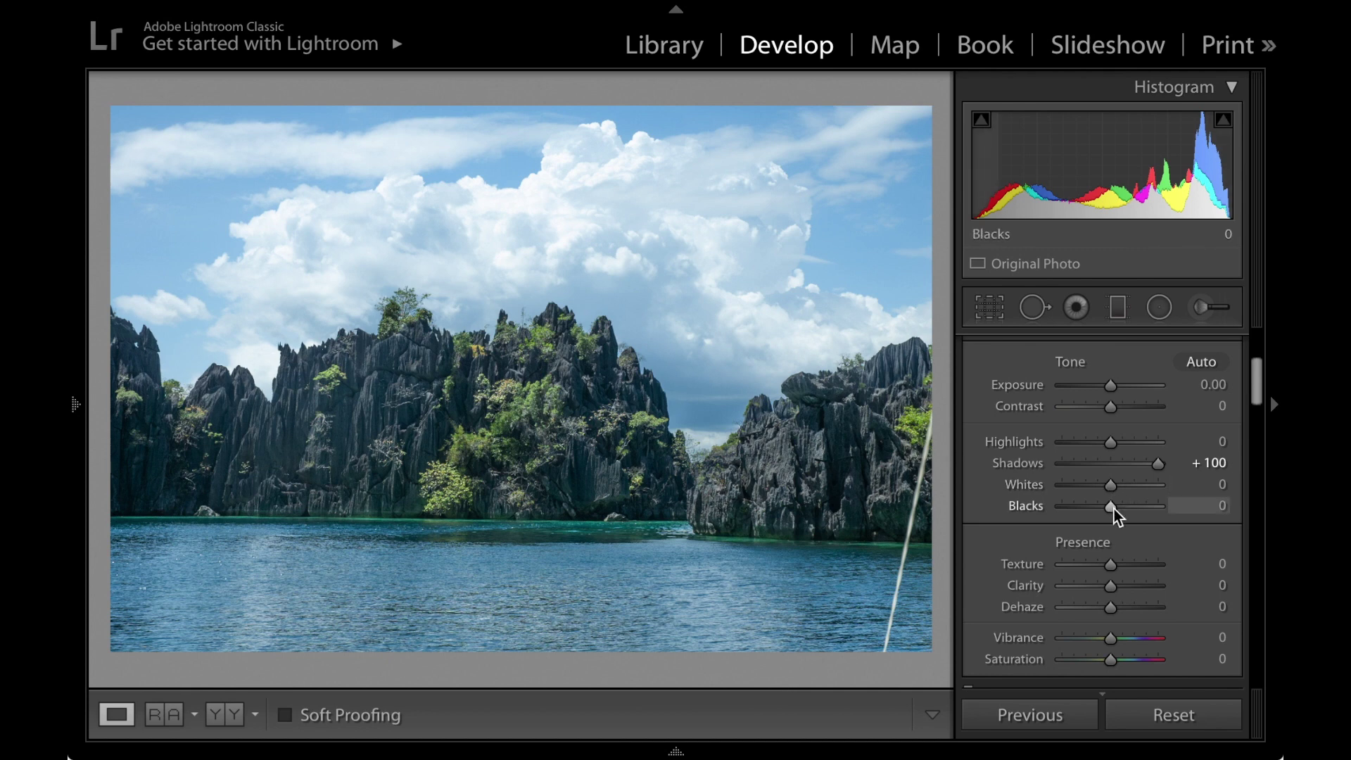
mouse_move(1113, 509)
mouse_down()
mouse_move(1127, 509)
mouse_move(1110, 511)
mouse_up()
drag(1109, 450, 1013, 483)
mouse_move(1108, 609)
mouse_down()
mouse_move(1117, 619)
mouse_move(1100, 619)
mouse_move(1115, 617)
mouse_up()
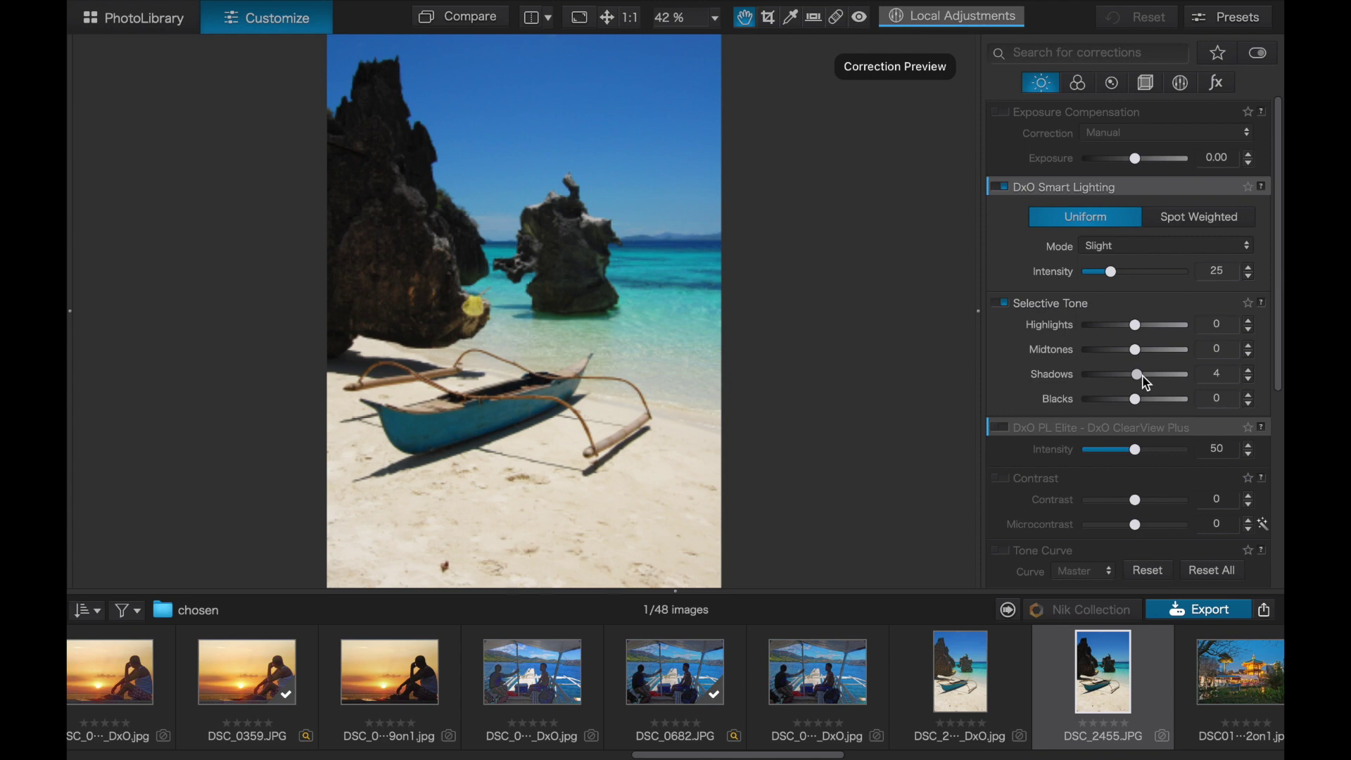
Set Selective Tone Shadows 63, Midtones 19, Highlights -39 on the boat deck photo and enable ClearView Plus.
mouse_move(1147, 384)
mouse_down()
mouse_move(1182, 380)
mouse_move(1125, 383)
mouse_move(1179, 386)
mouse_move(1169, 380)
mouse_up()
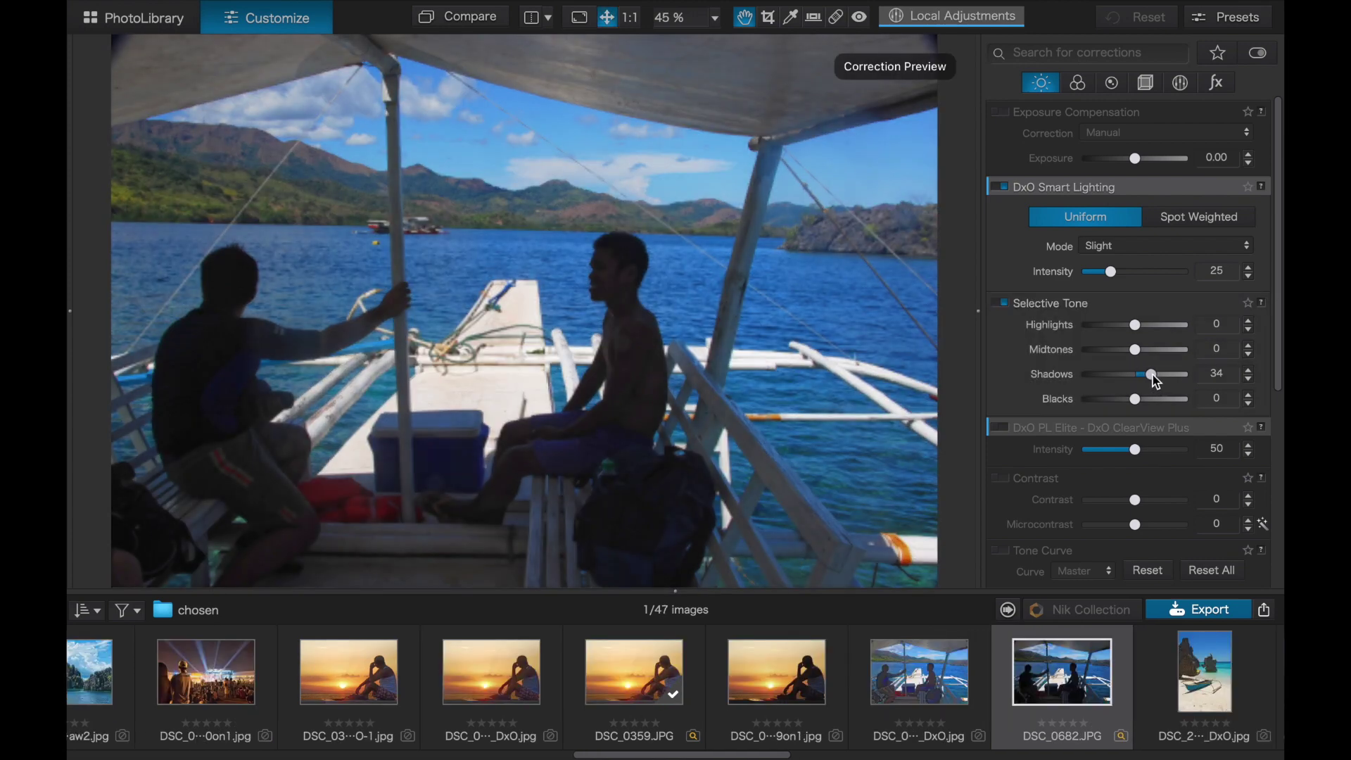
drag(1156, 381, 1166, 377)
mouse_move(1137, 329)
mouse_down()
mouse_move(1121, 334)
mouse_move(1146, 350)
mouse_up()
click(1000, 429)
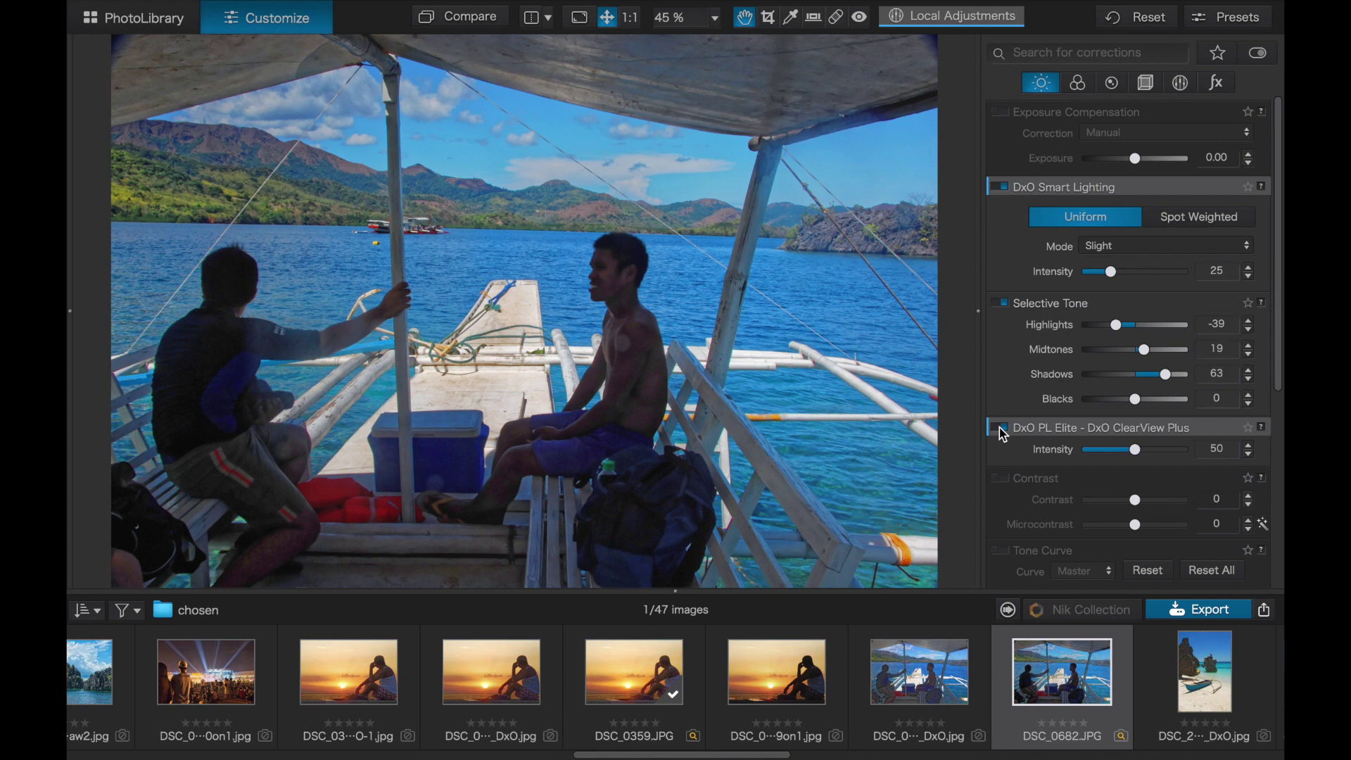
Lower the boat deck photo's Selective Tone Highlights to -55 and compare it against the original.
drag(1115, 325, 1107, 328)
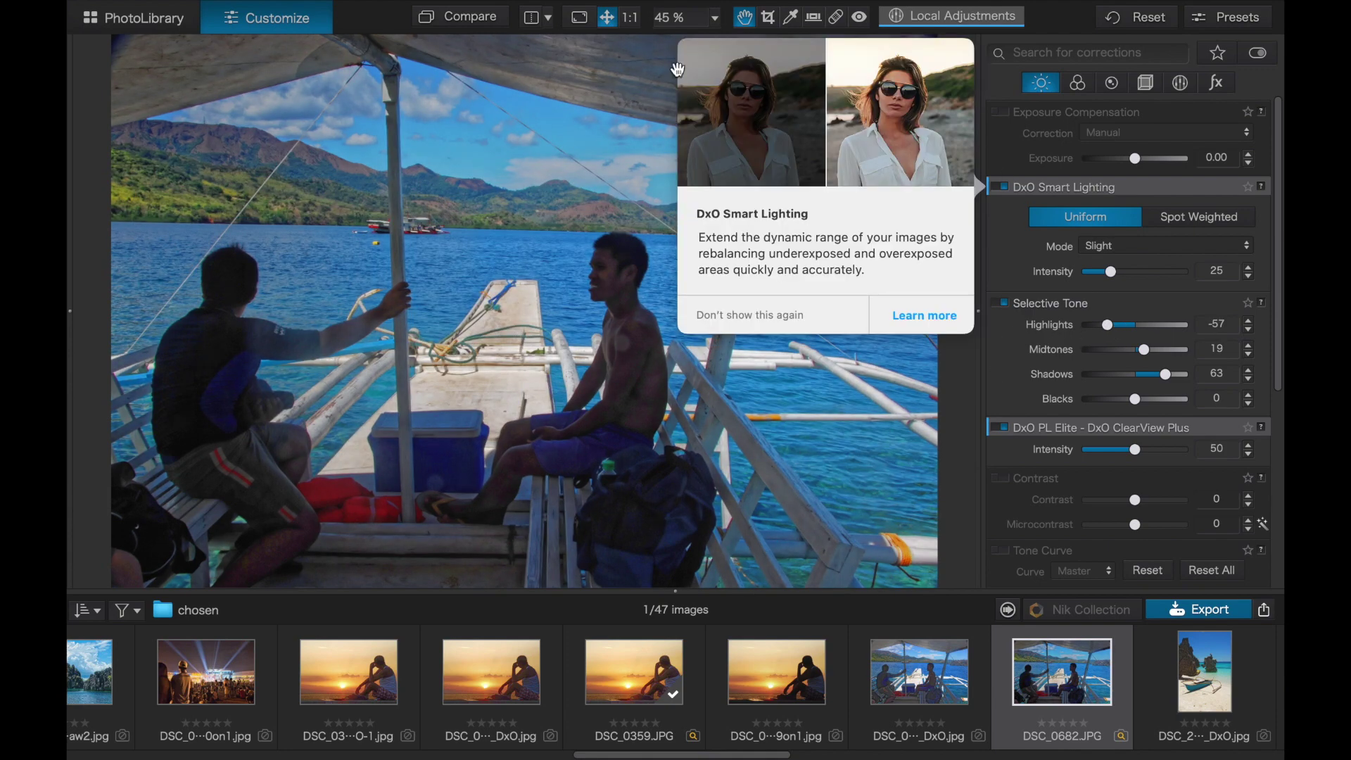
click(484, 23)
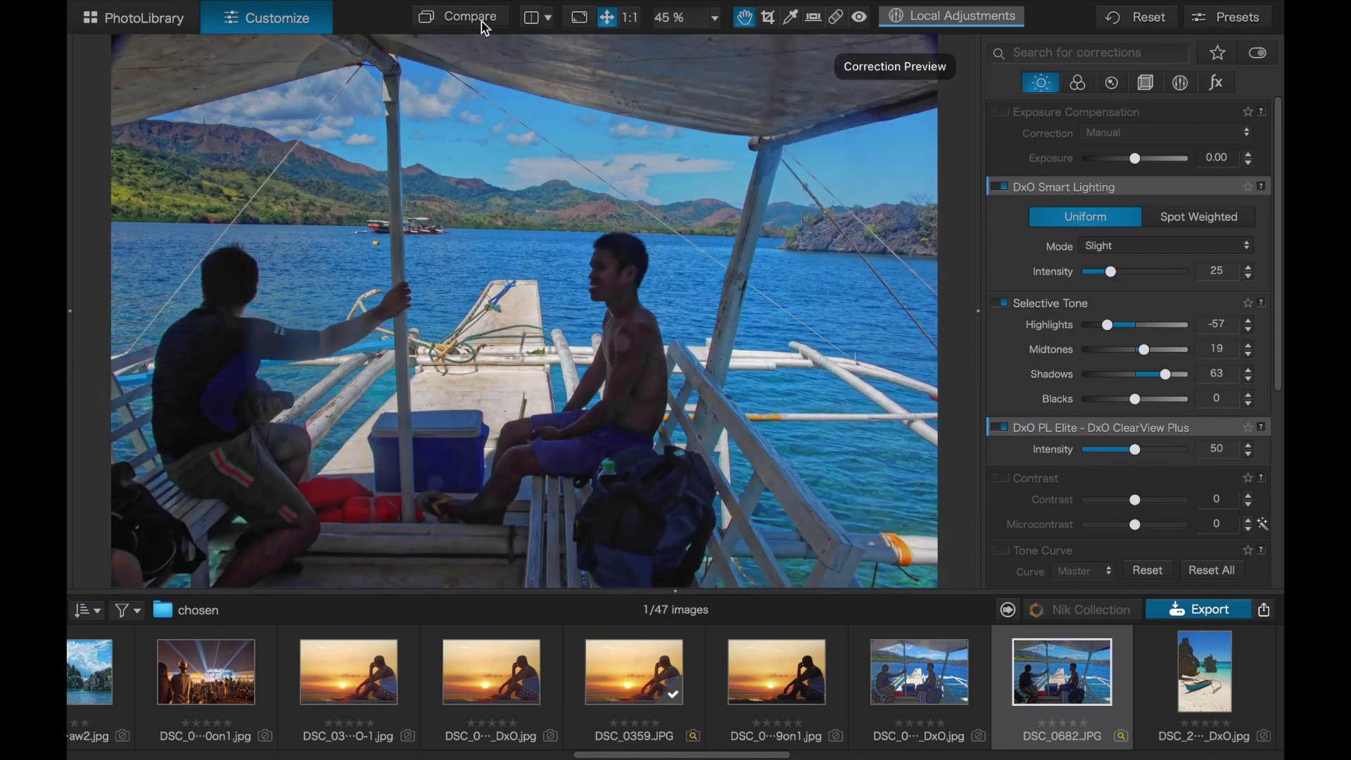
click(484, 27)
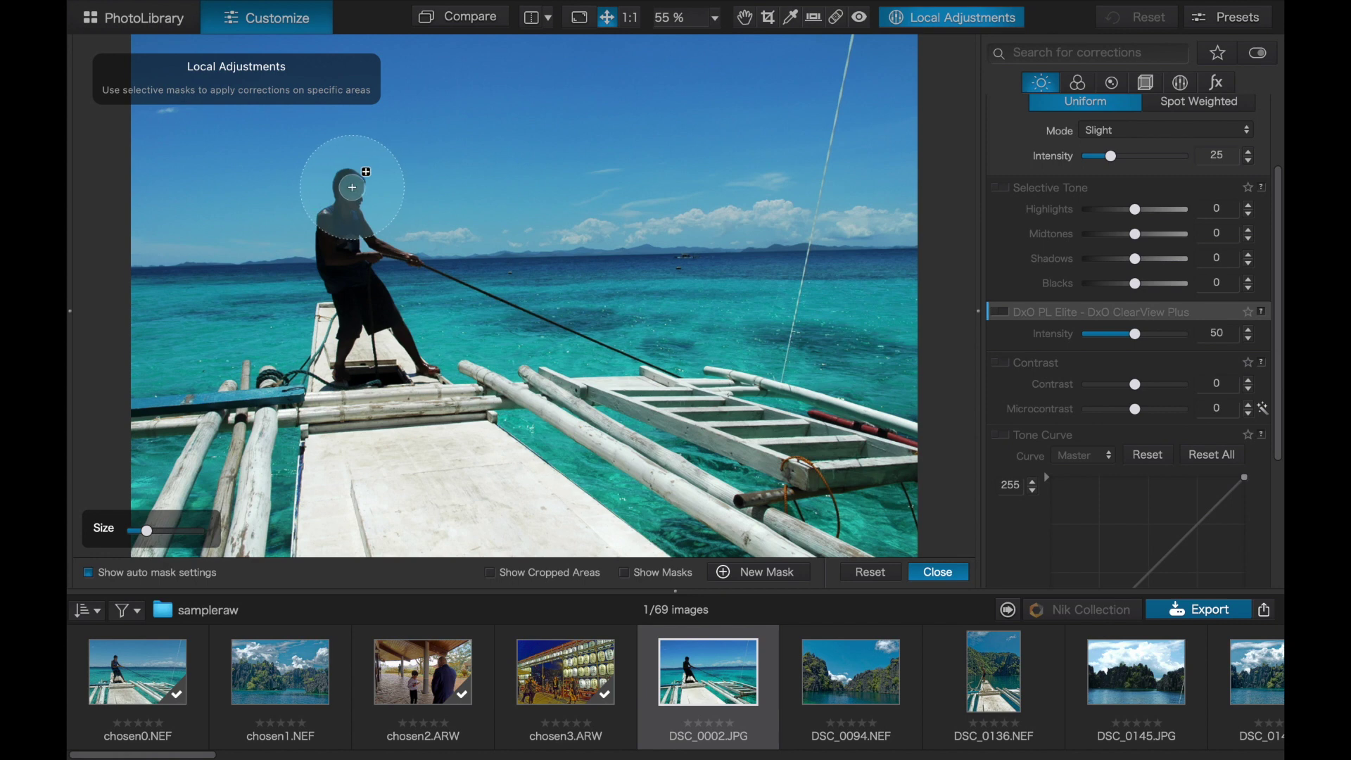
Paint a local adjustment mask over the man's head and torso, checking it at 100% zoom.
mouse_move(363, 193)
mouse_down()
mouse_move(337, 246)
mouse_move(376, 311)
mouse_up()
key(super+alt+0)
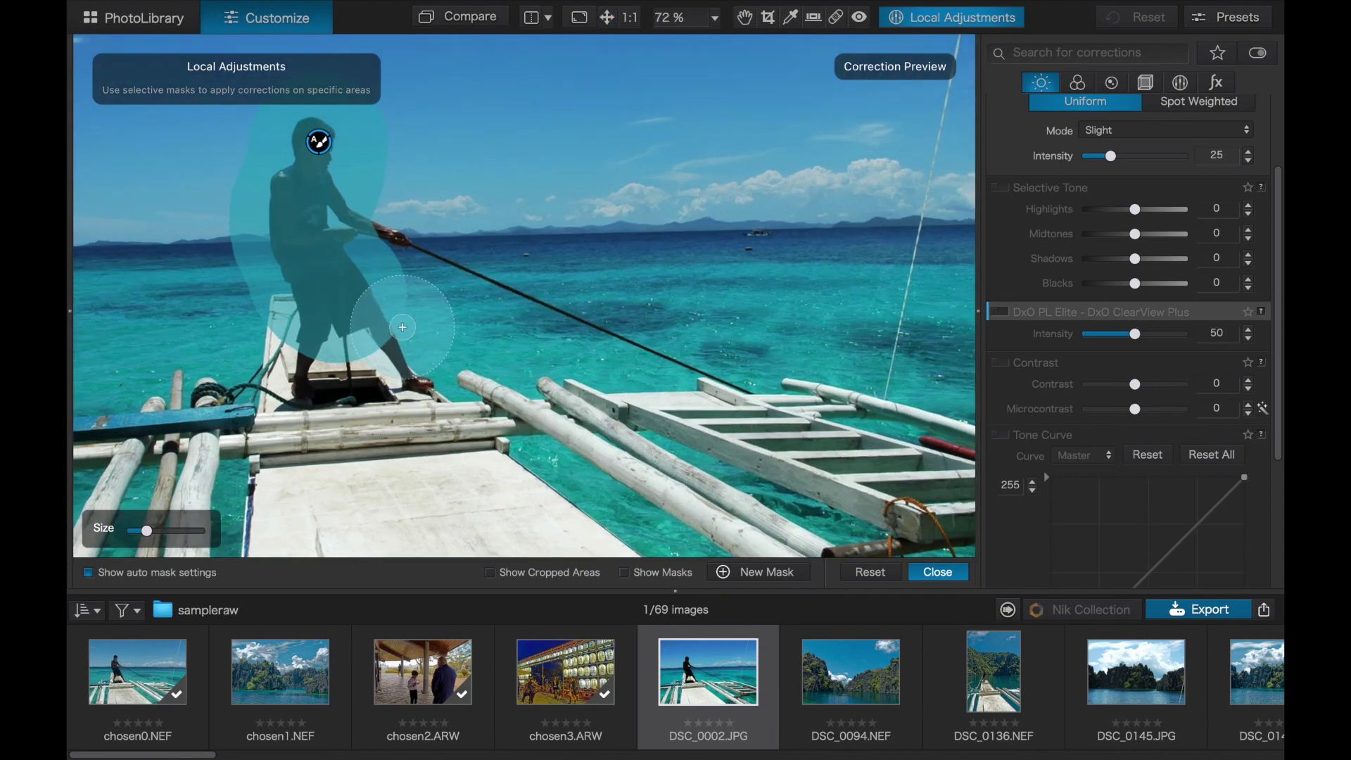
scroll(403, 327, up, 1)
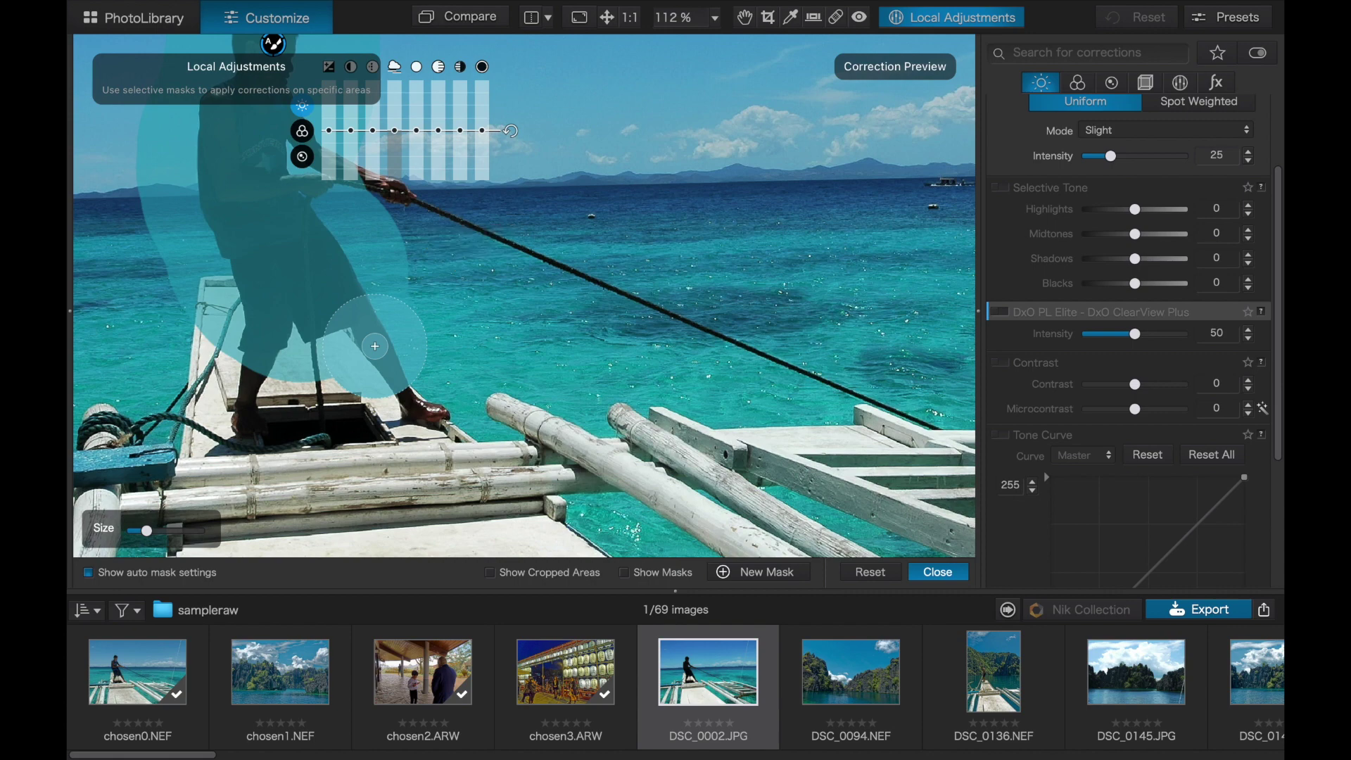
key(ctrl+0)
Add a control point, raise its local Shadows to 75 and lift its Blacks.
right_click(352, 187)
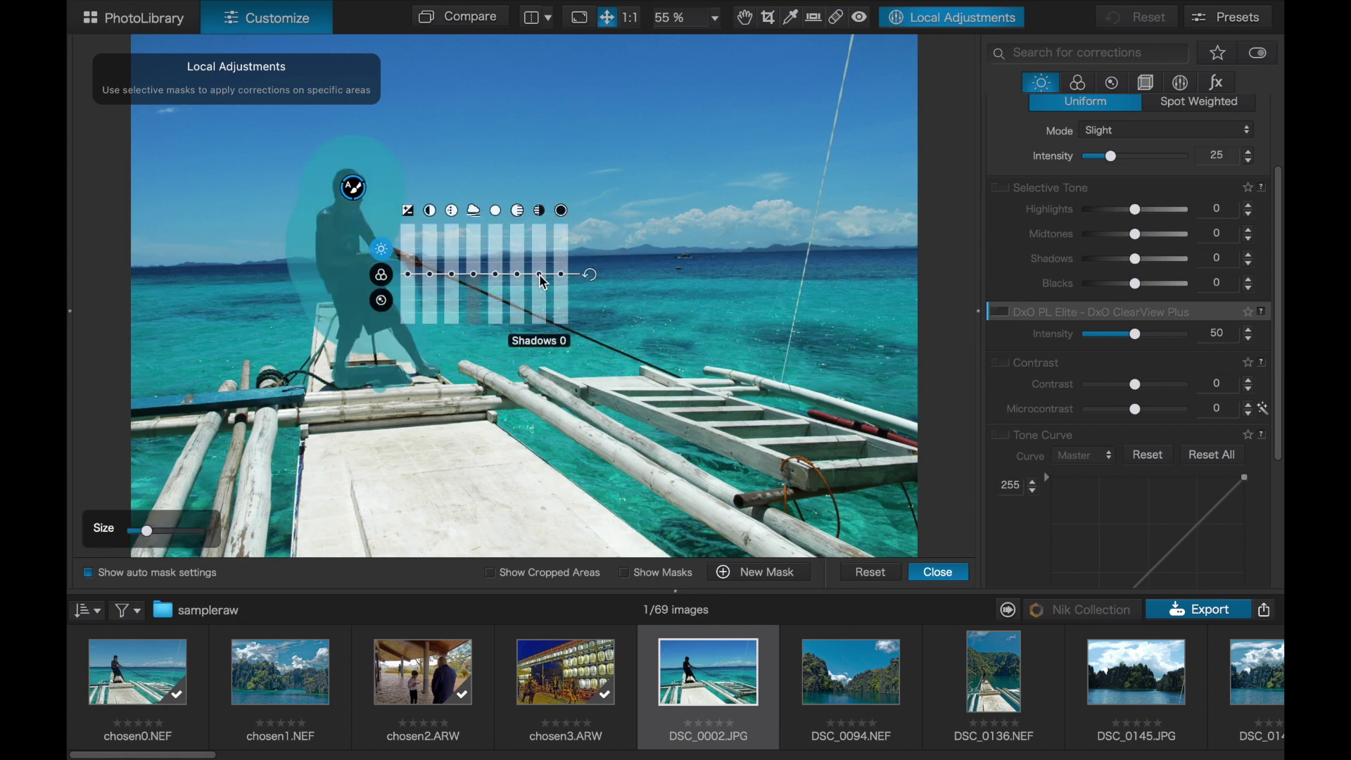
drag(540, 274, 545, 244)
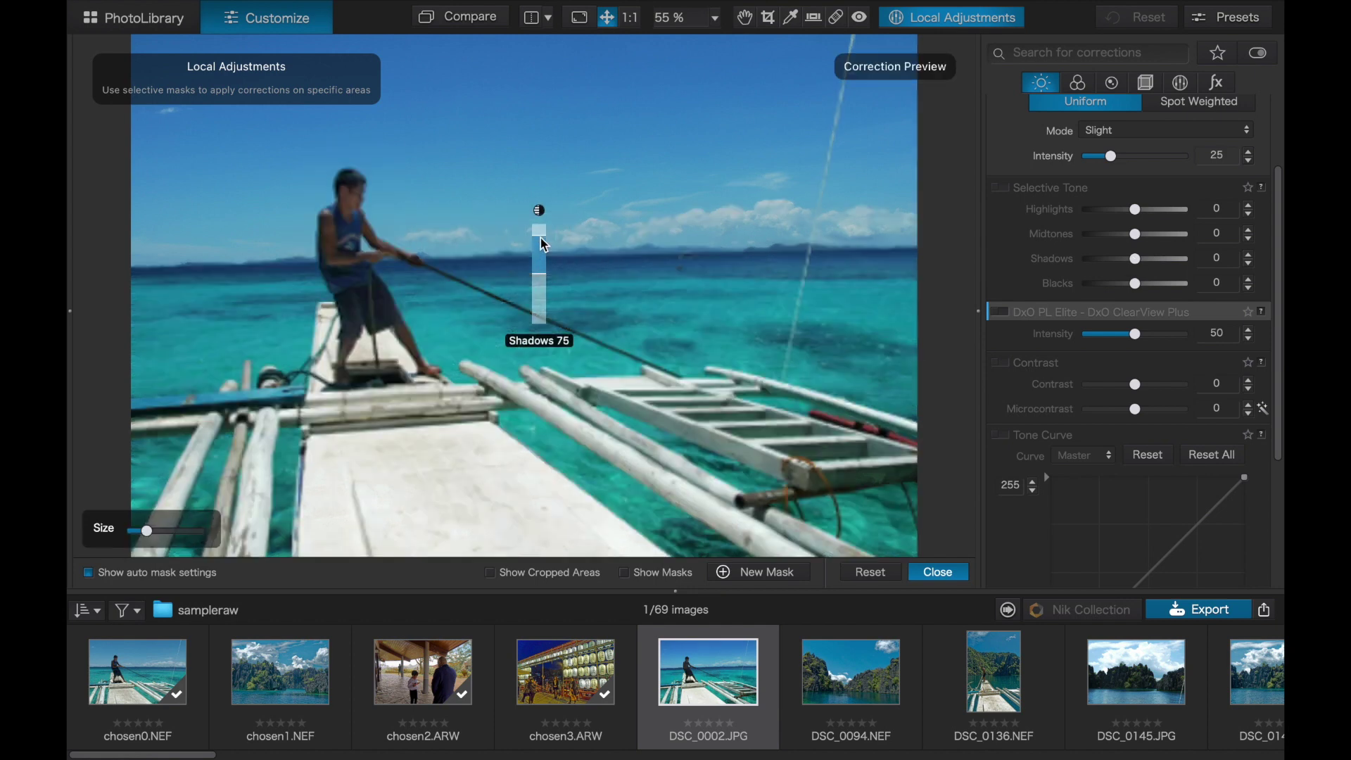
drag(544, 245, 543, 234)
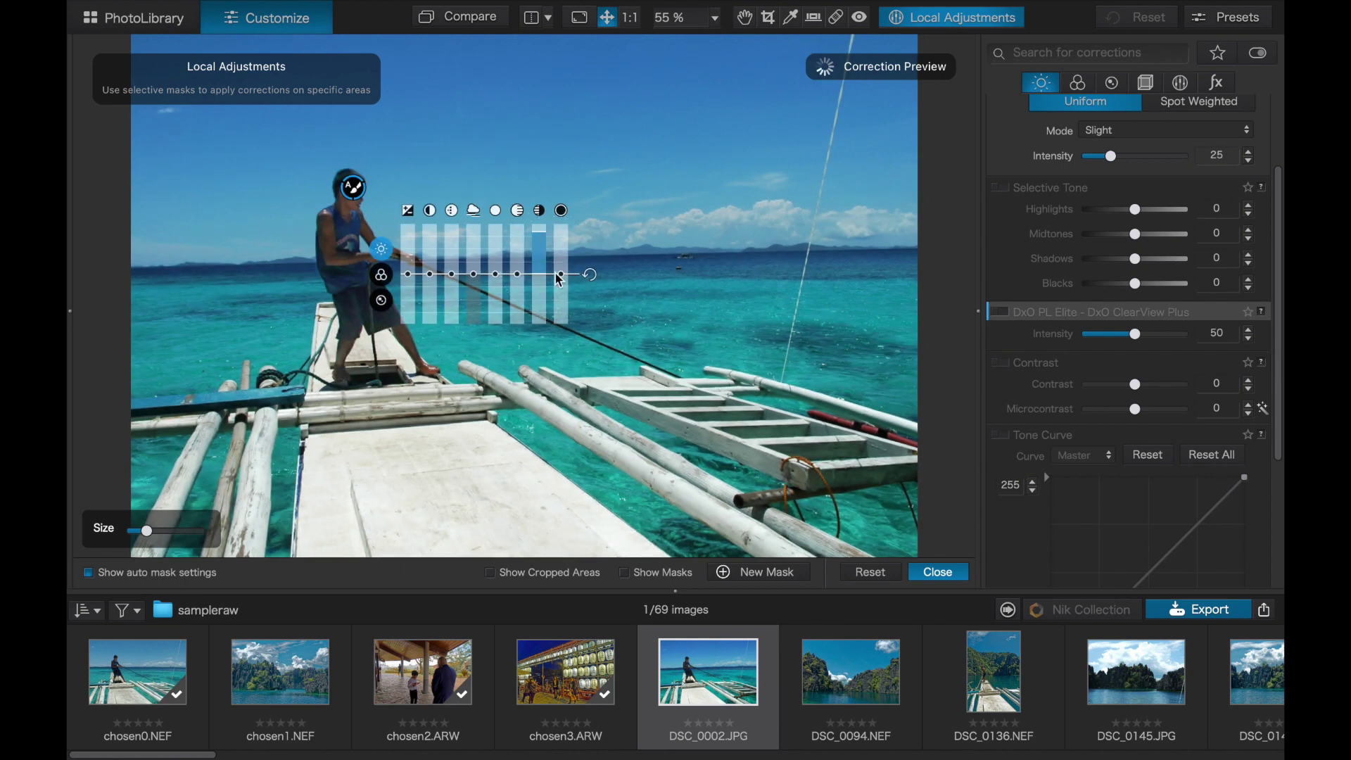
drag(561, 281, 563, 281)
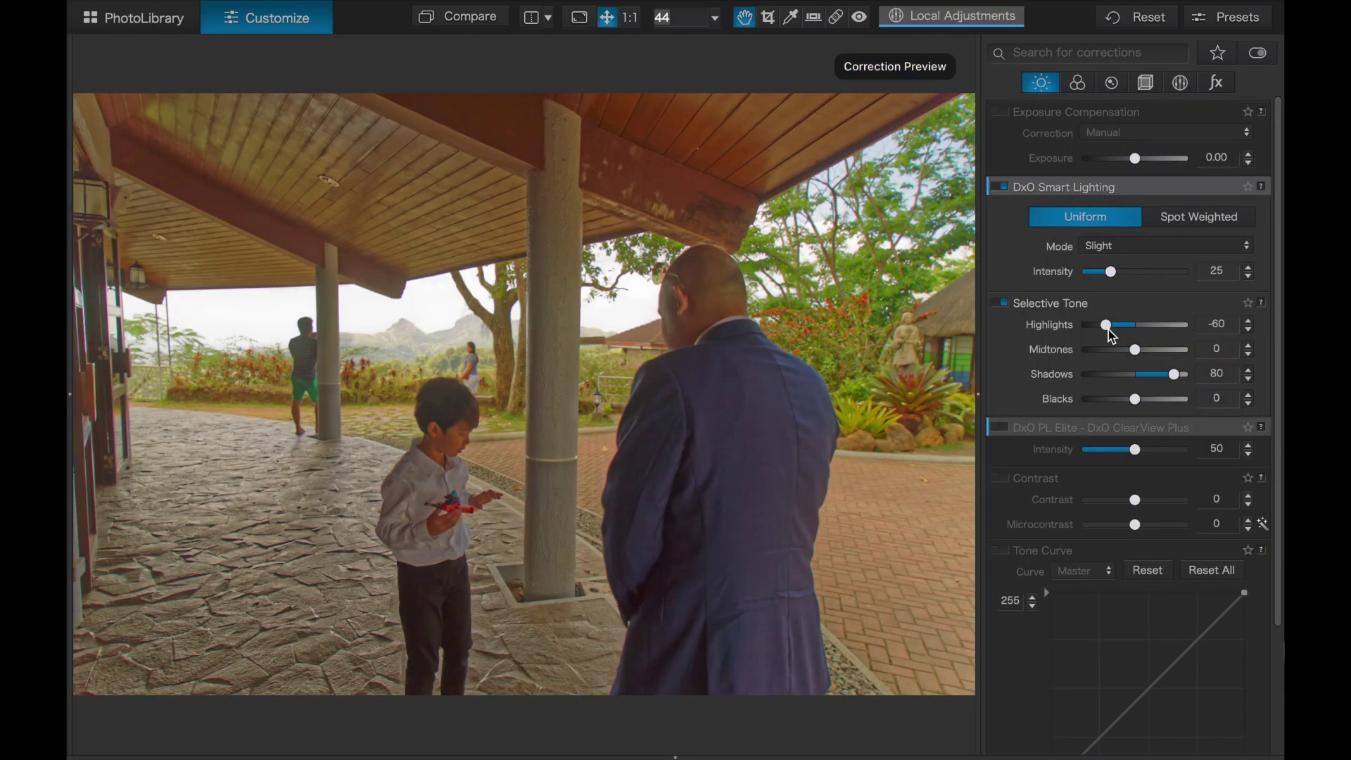
Enable ClearView Plus at intensity 28 and ease Selective Tone Shadows down to 67.
mouse_move(1000, 436)
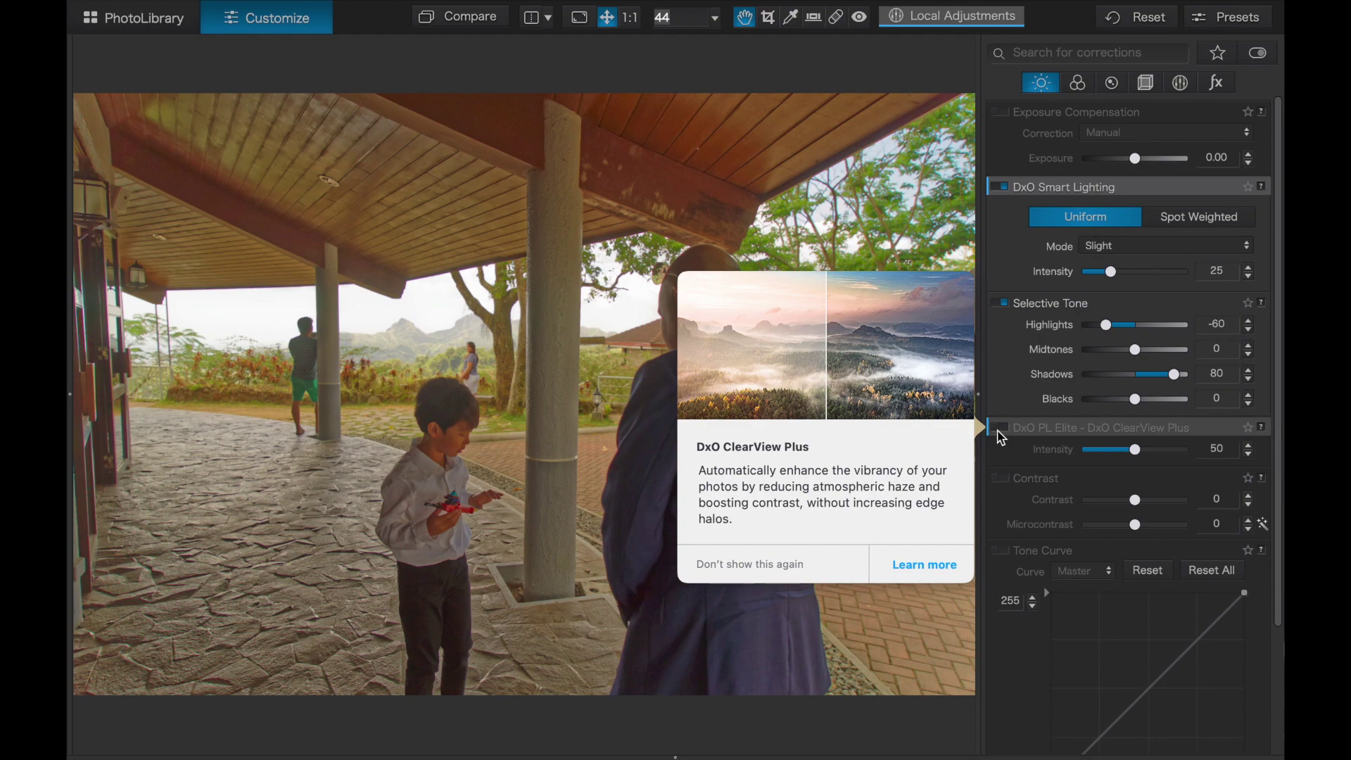
click(999, 432)
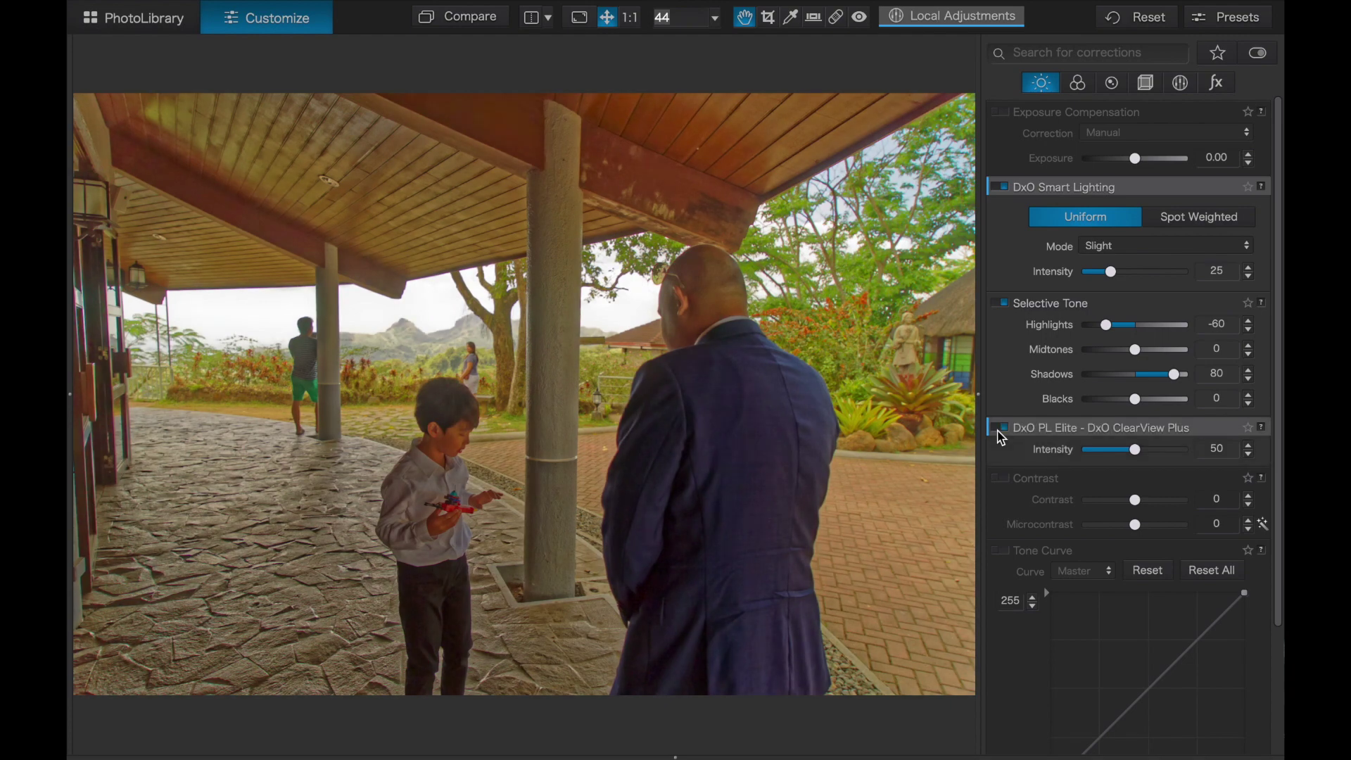
click(1000, 432)
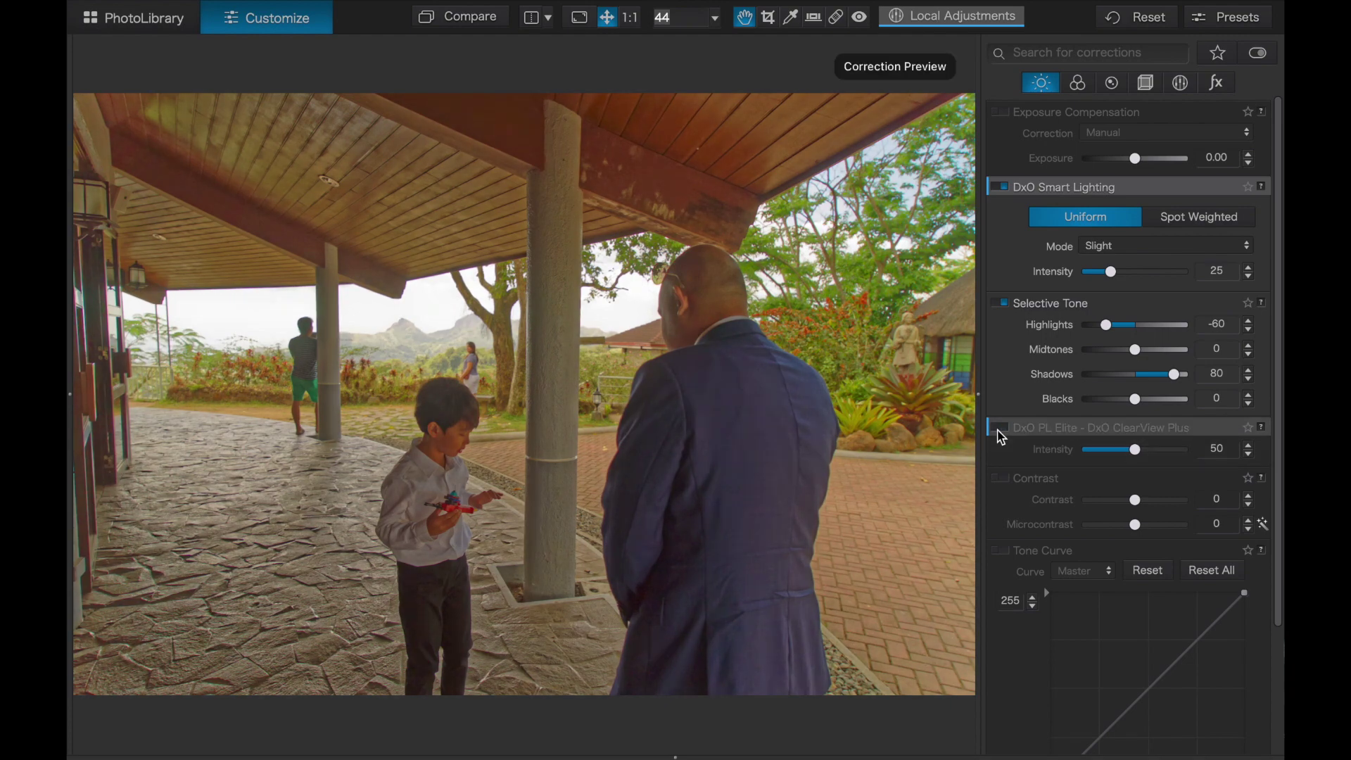
click(1000, 432)
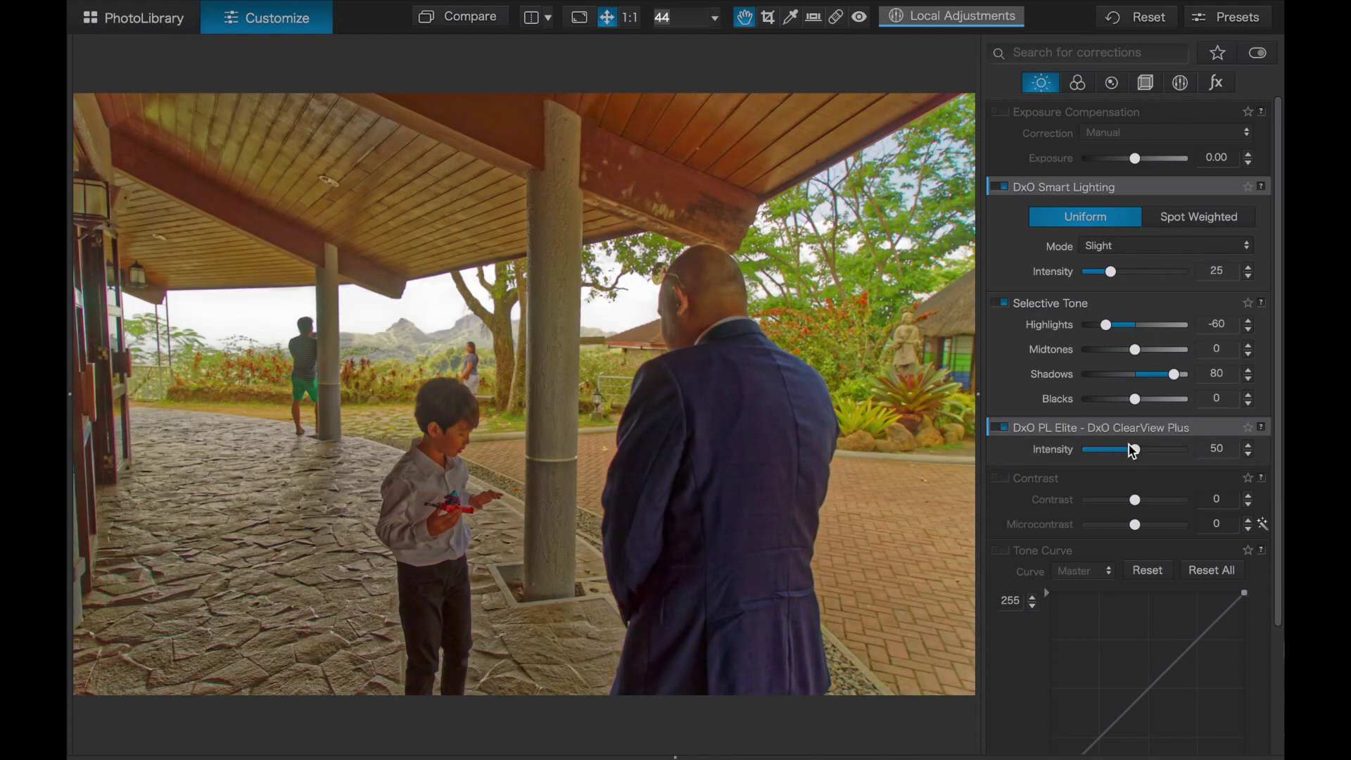
drag(1134, 454, 1116, 457)
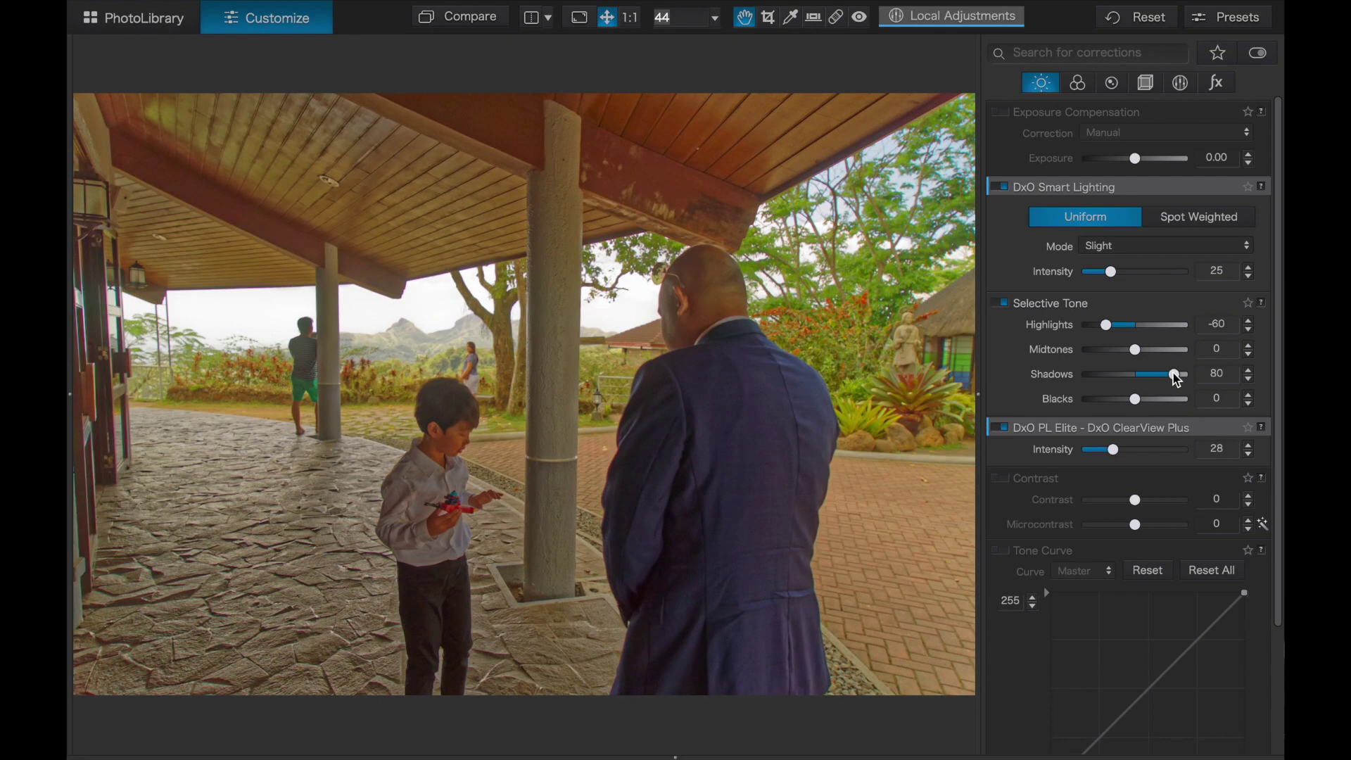
drag(1177, 379, 1169, 382)
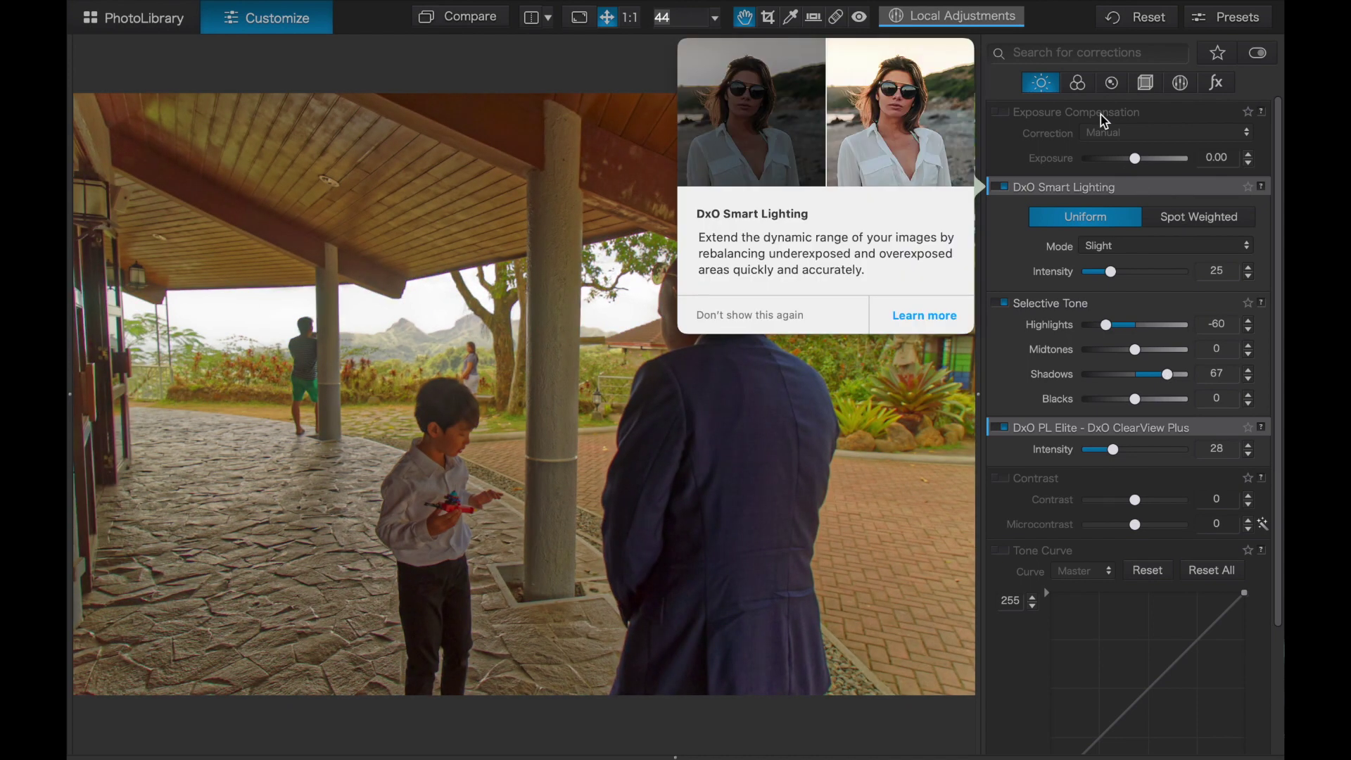
Desaturate the green HSL channel to -77 in the Color corrections.
click(1076, 83)
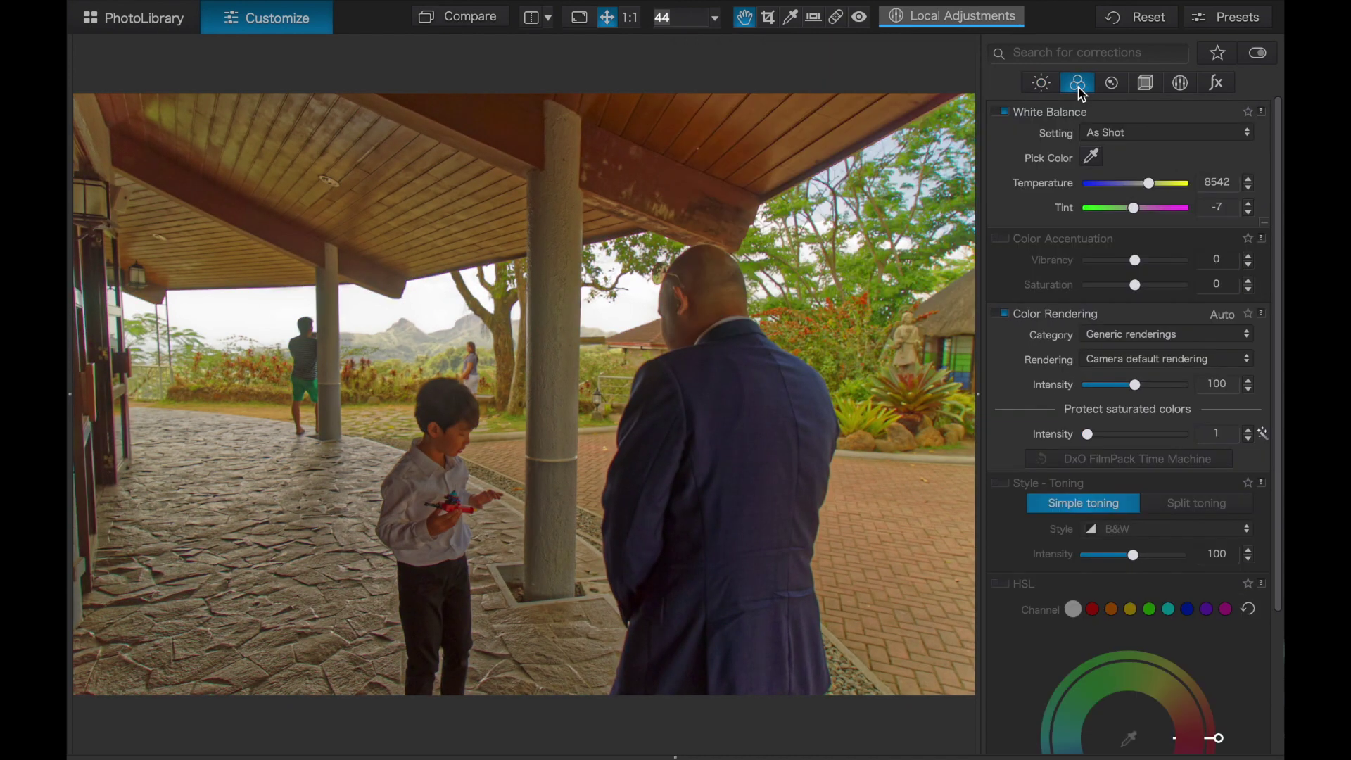
click(1150, 608)
scroll(1153, 608, down, 5)
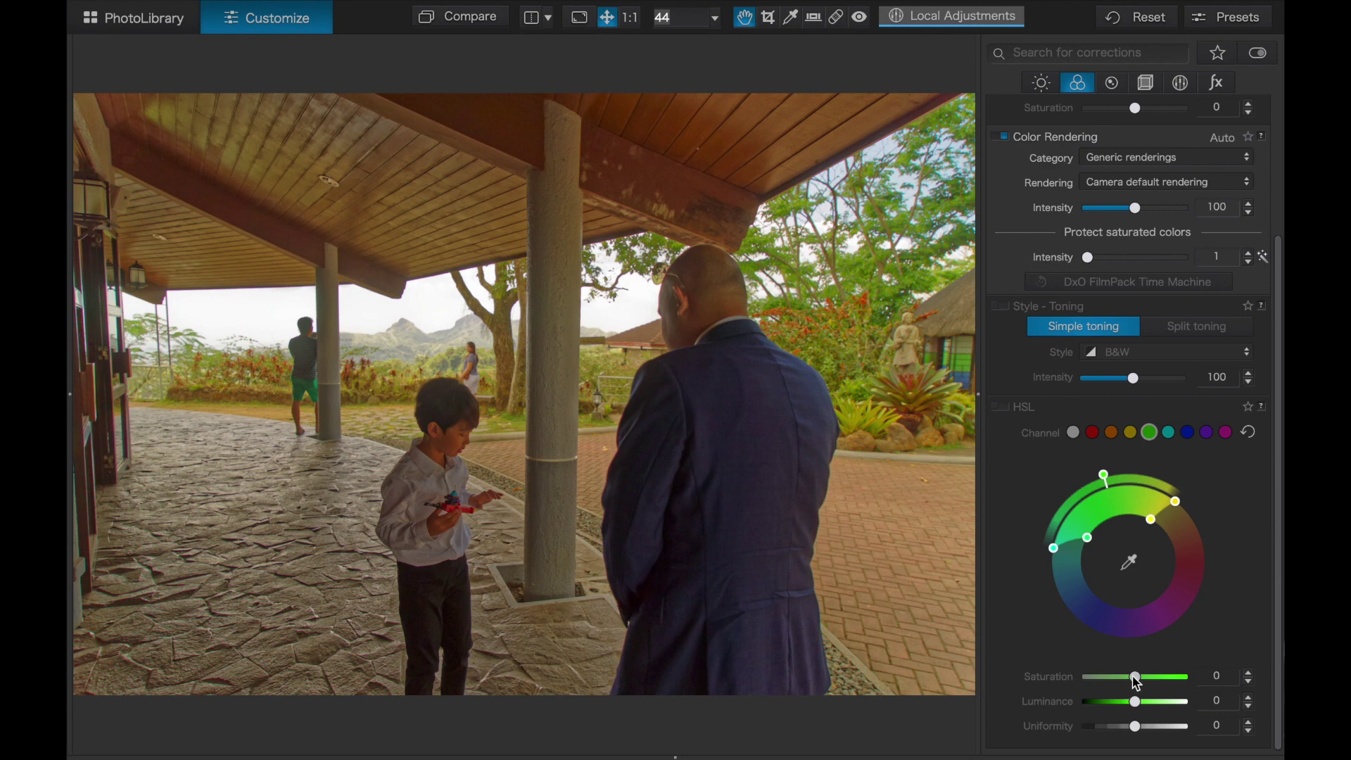
drag(1134, 676, 1098, 682)
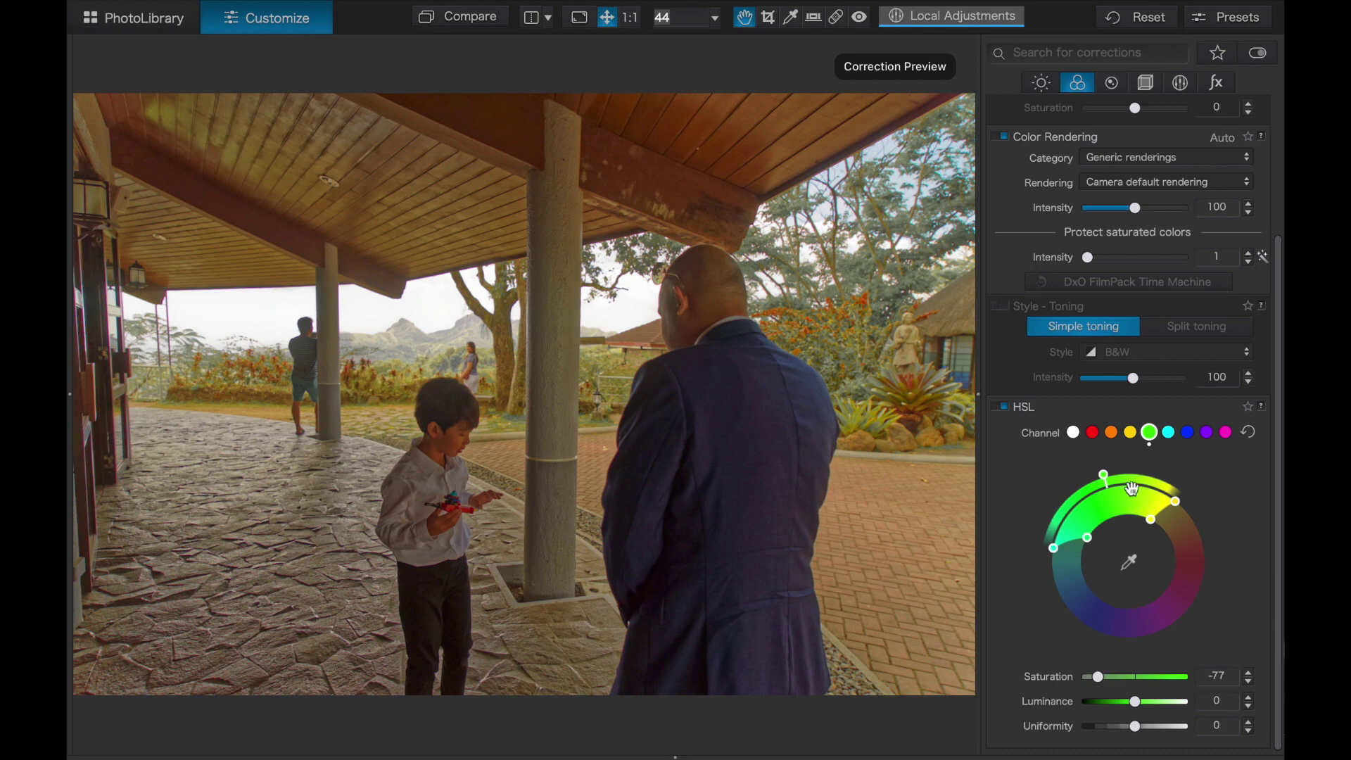
Cool the white balance Temperature from 8542 to 6213.
scroll(1129, 481, up, 2)
scroll(1129, 482, down, 3)
scroll(1129, 482, up, 1)
scroll(1128, 479, up, 5)
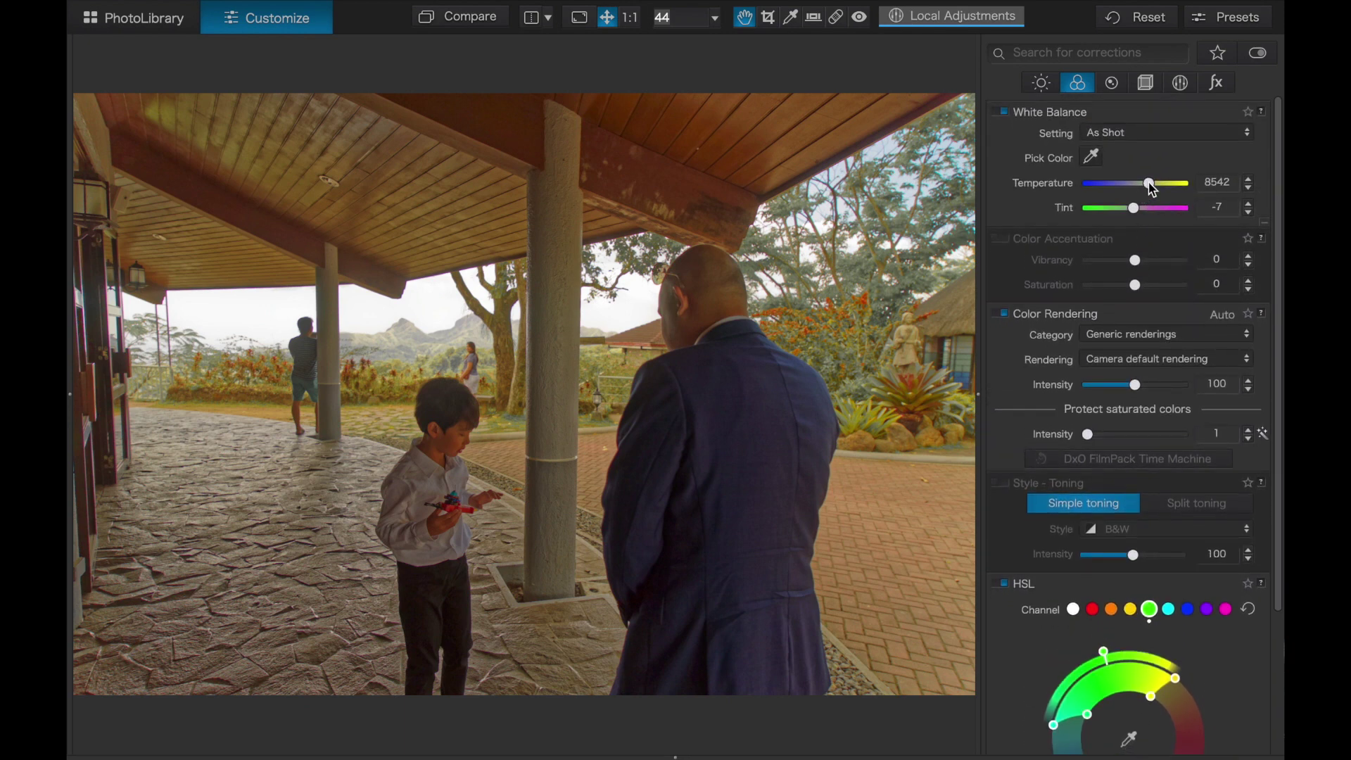
drag(1149, 186, 1144, 189)
Compare against the uncorrected original, then deepen Blacks to -9 in the Light corrections.
click(471, 26)
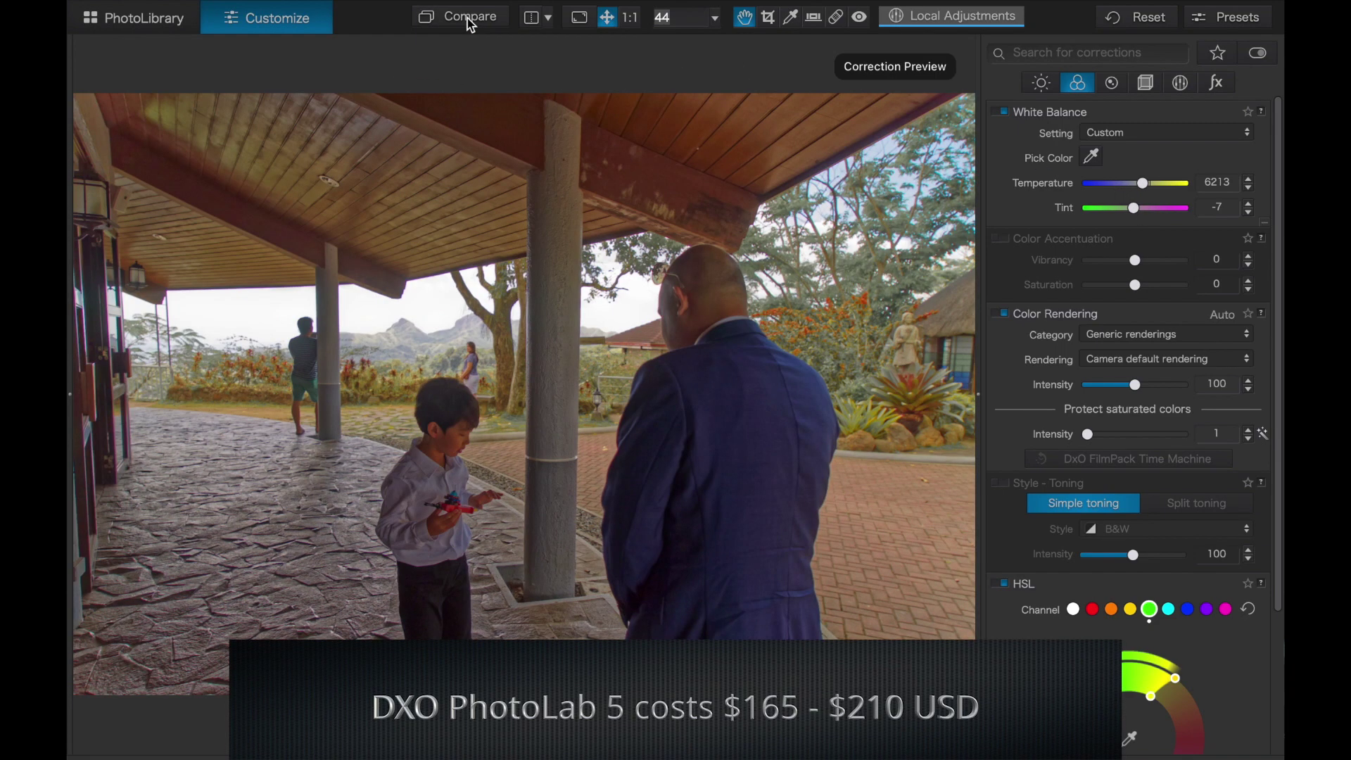
click(471, 25)
click(471, 26)
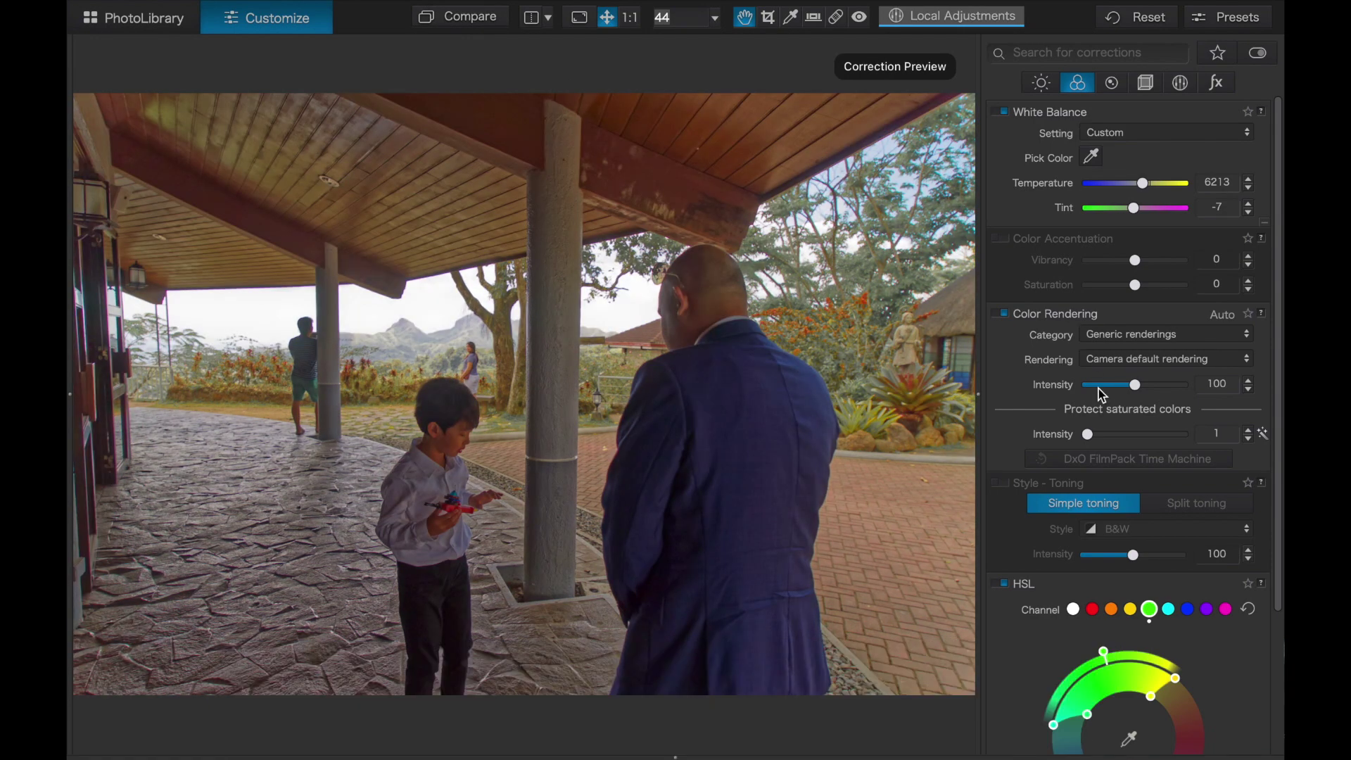
click(1048, 88)
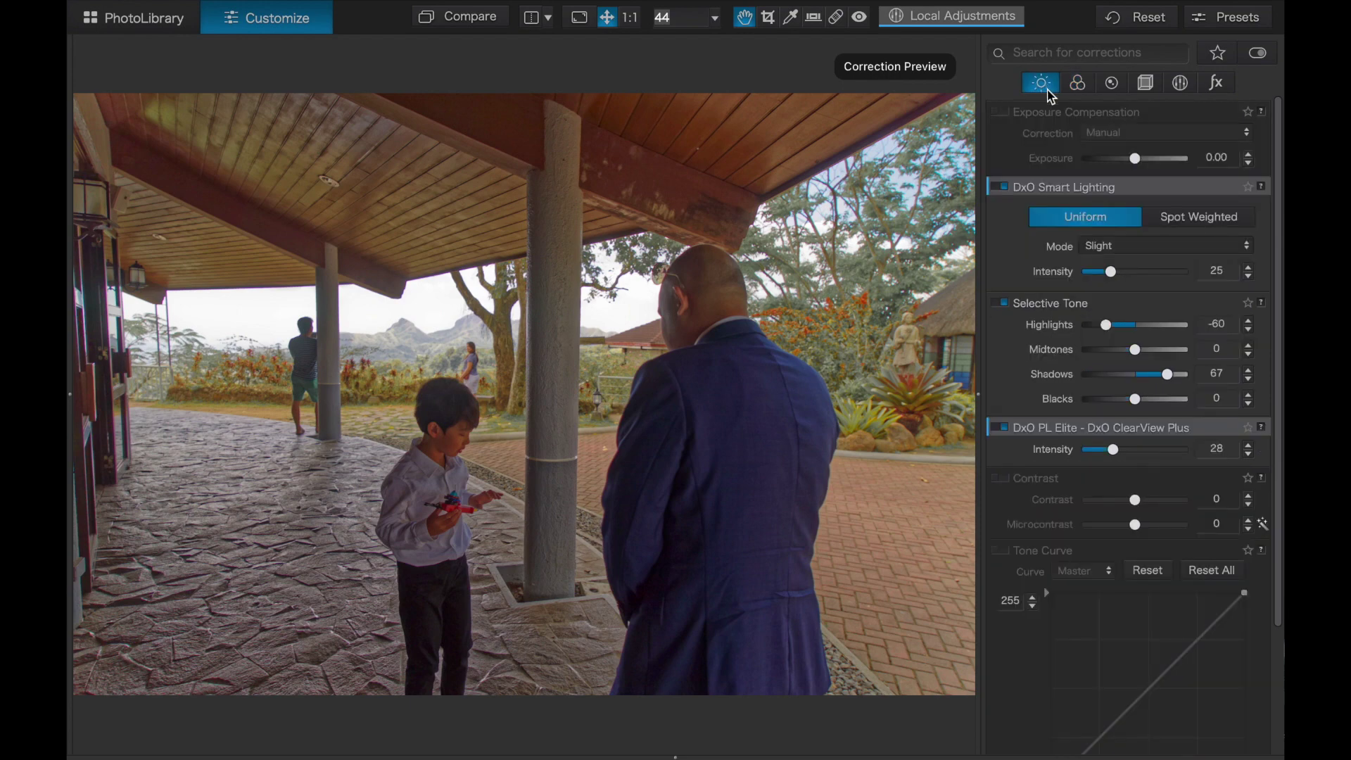
mouse_move(1137, 398)
mouse_down()
mouse_move(1149, 405)
mouse_move(1134, 402)
mouse_up()
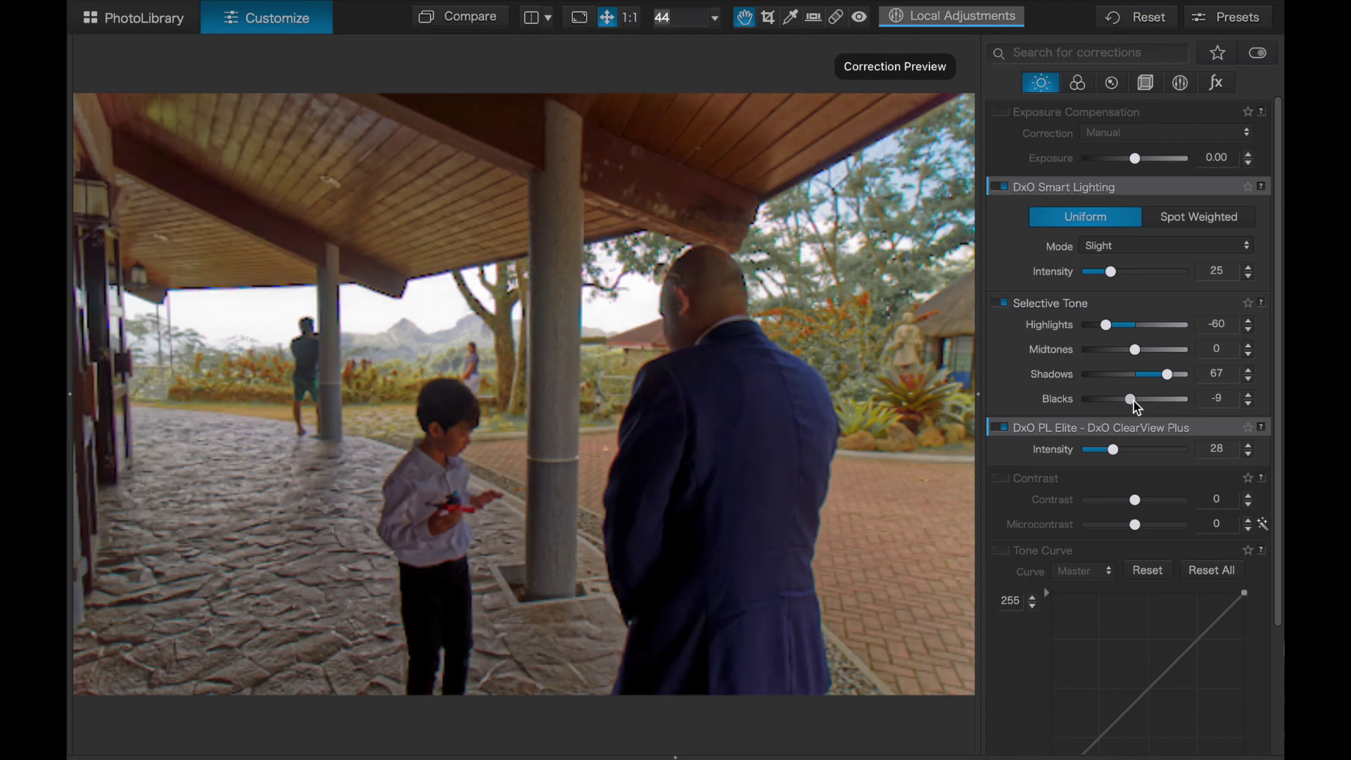
Enable Contrast and set Contrast 6 with Microcontrast 16.
mouse_move(1129, 438)
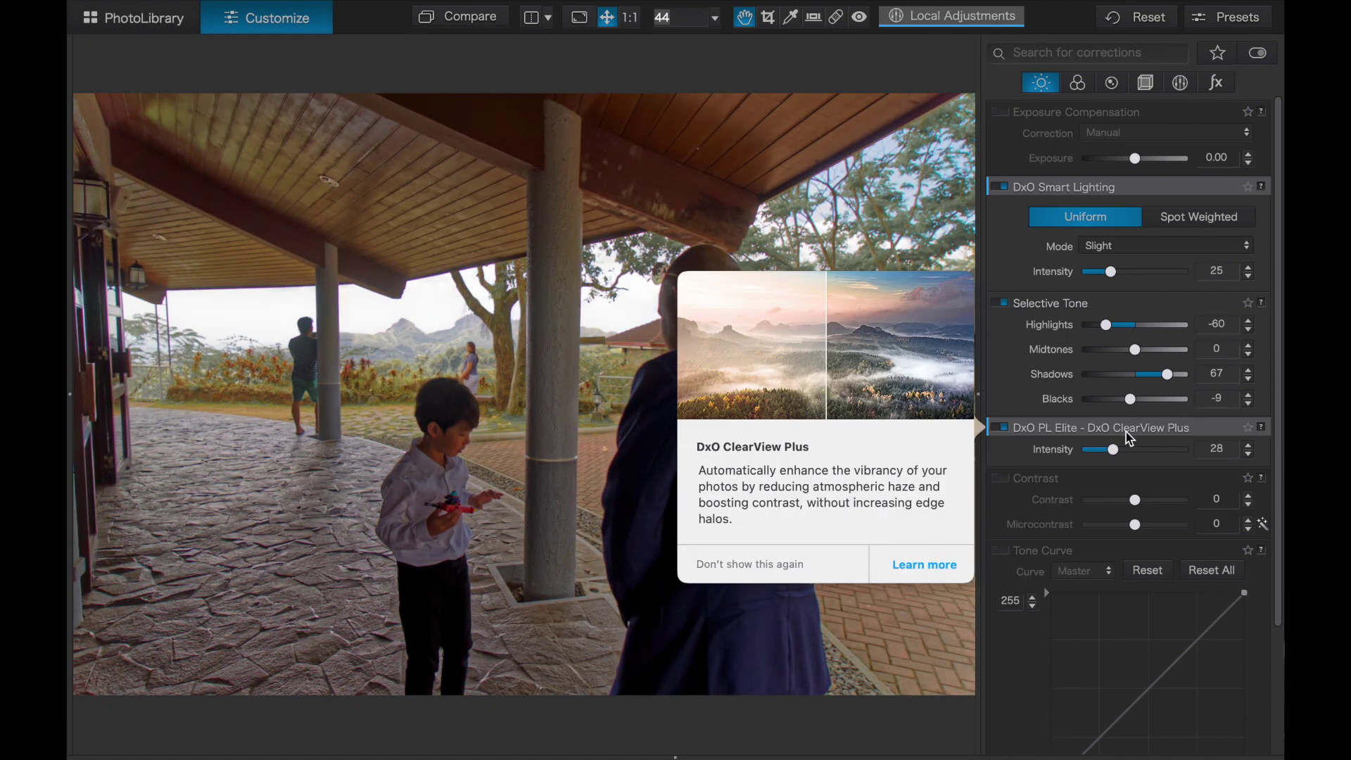
scroll(1125, 373, down, 1)
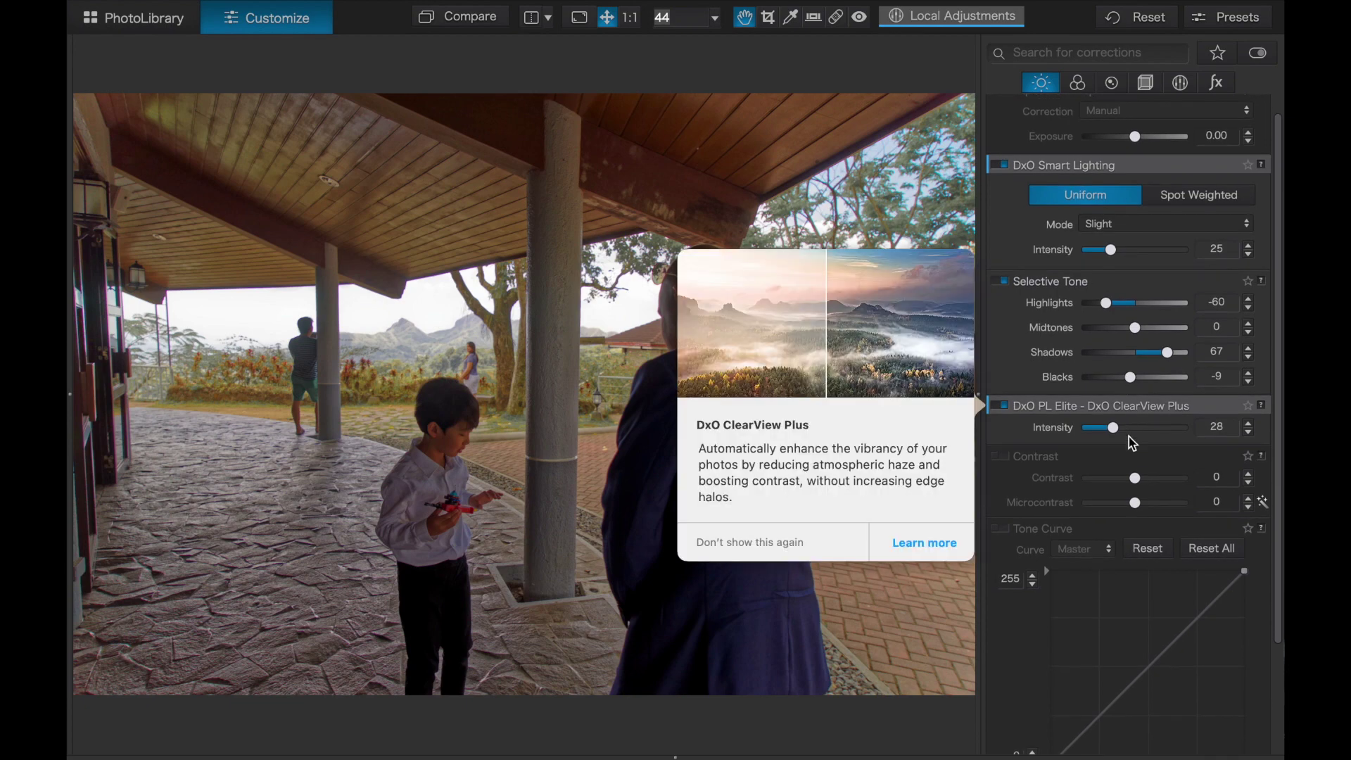
click(1001, 457)
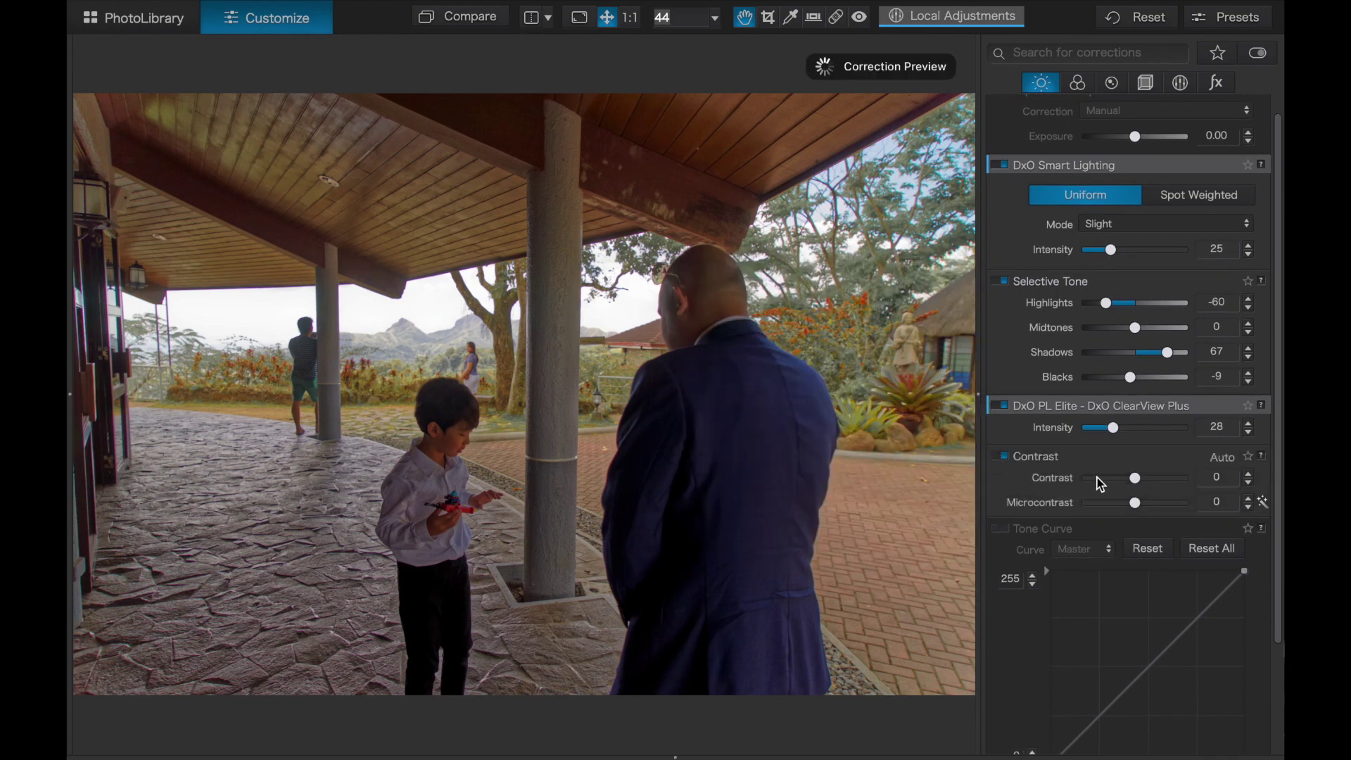
mouse_move(1134, 478)
mouse_down()
mouse_move(1170, 482)
mouse_move(1113, 486)
mouse_move(1137, 485)
mouse_up()
mouse_move(1070, 406)
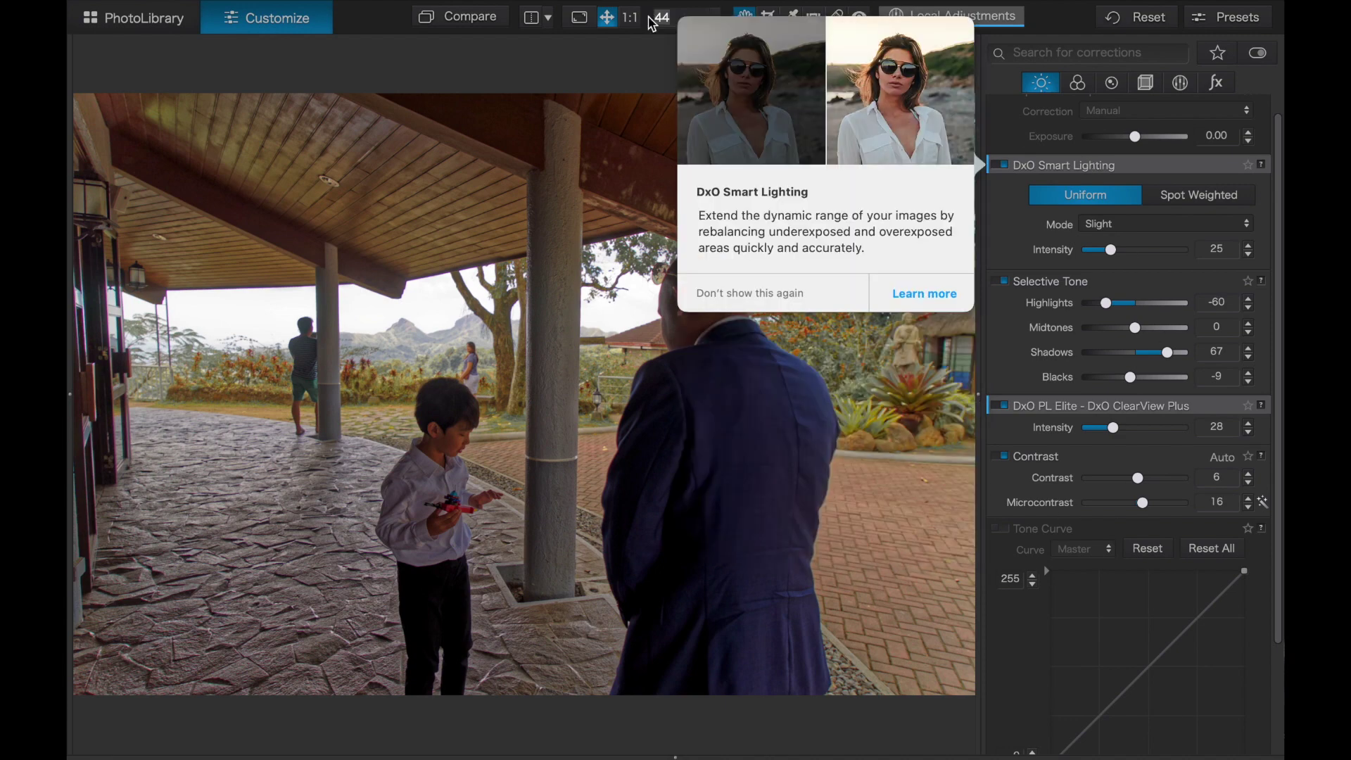
click(476, 23)
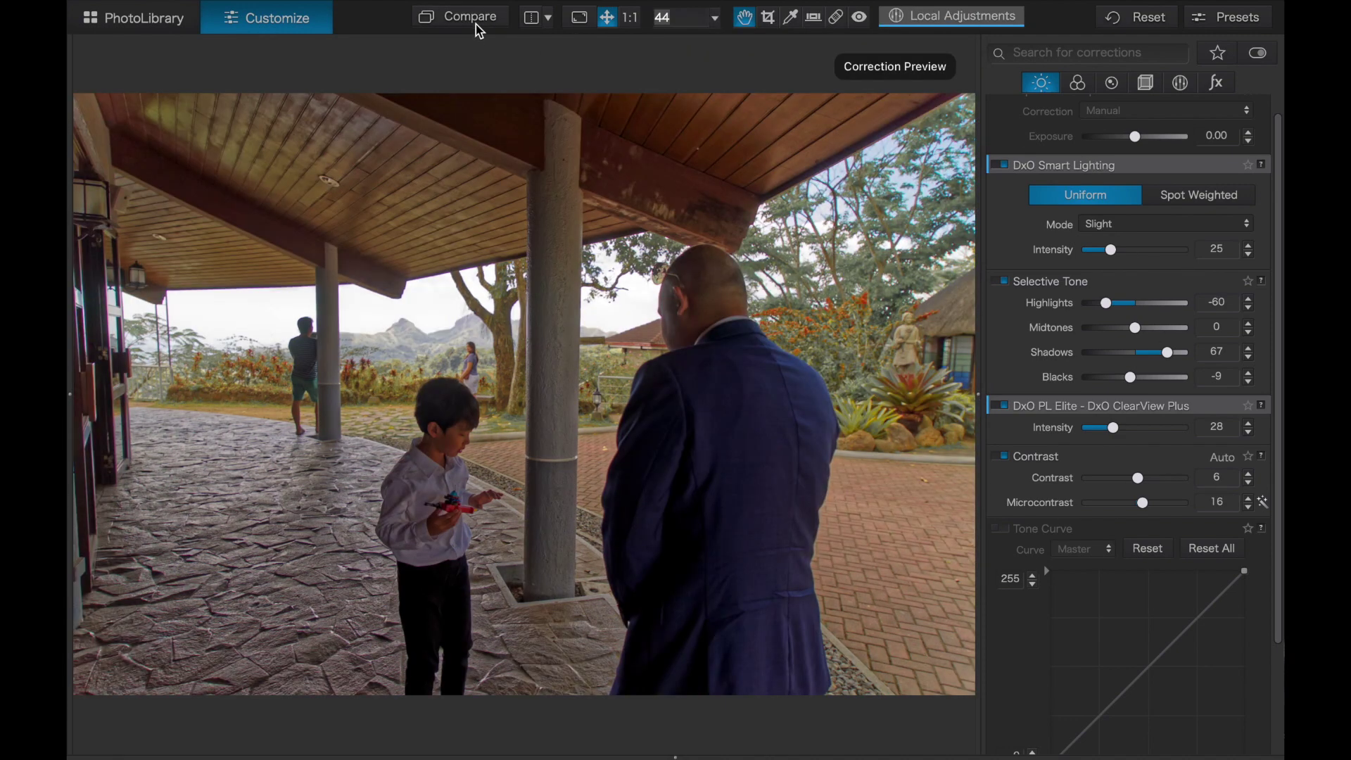
click(476, 24)
click(476, 24)
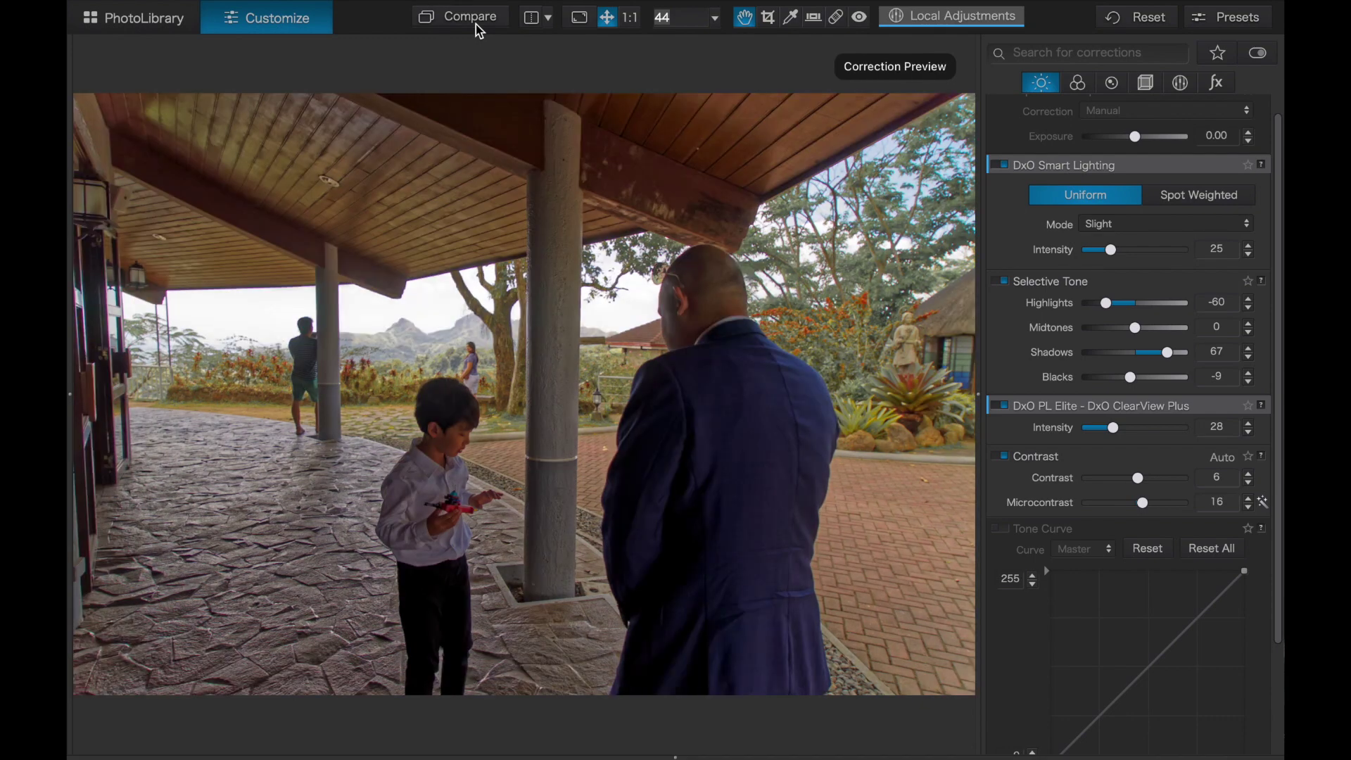